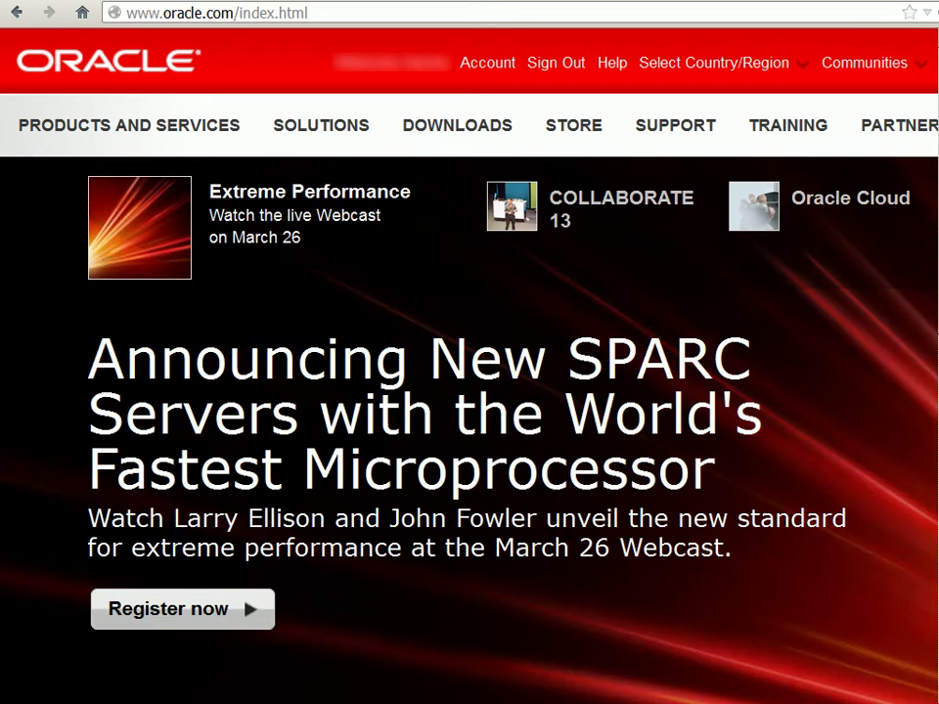
Step: Open the Linux and Oracle VM downloads from the Oracle site and enter the Software Delivery Cloud portal
left_click_drag(126, 13, 232, 13)
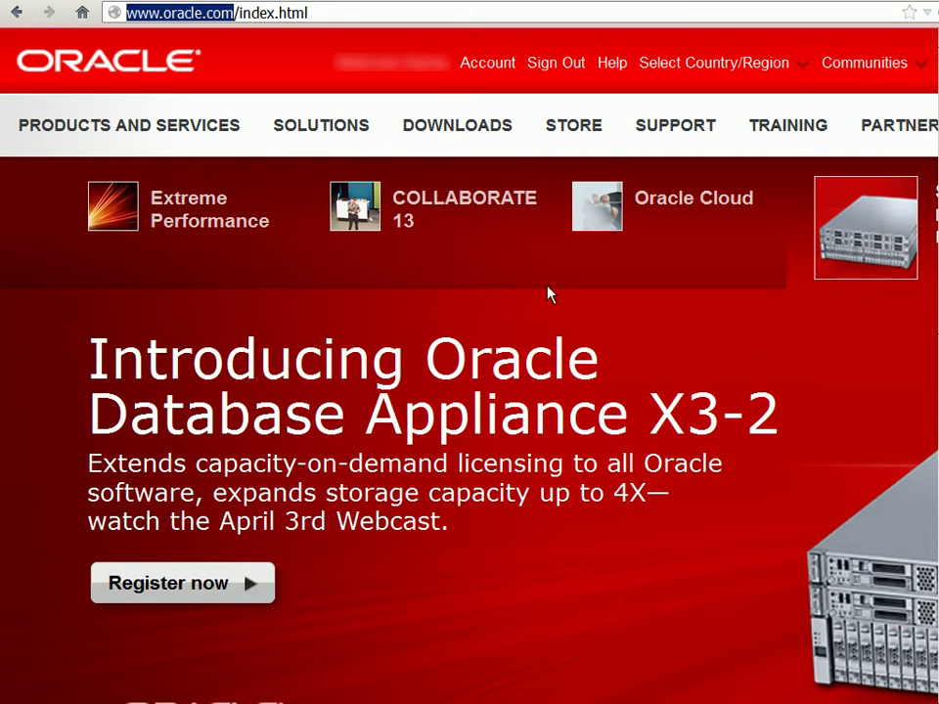
mouse_move(457, 144)
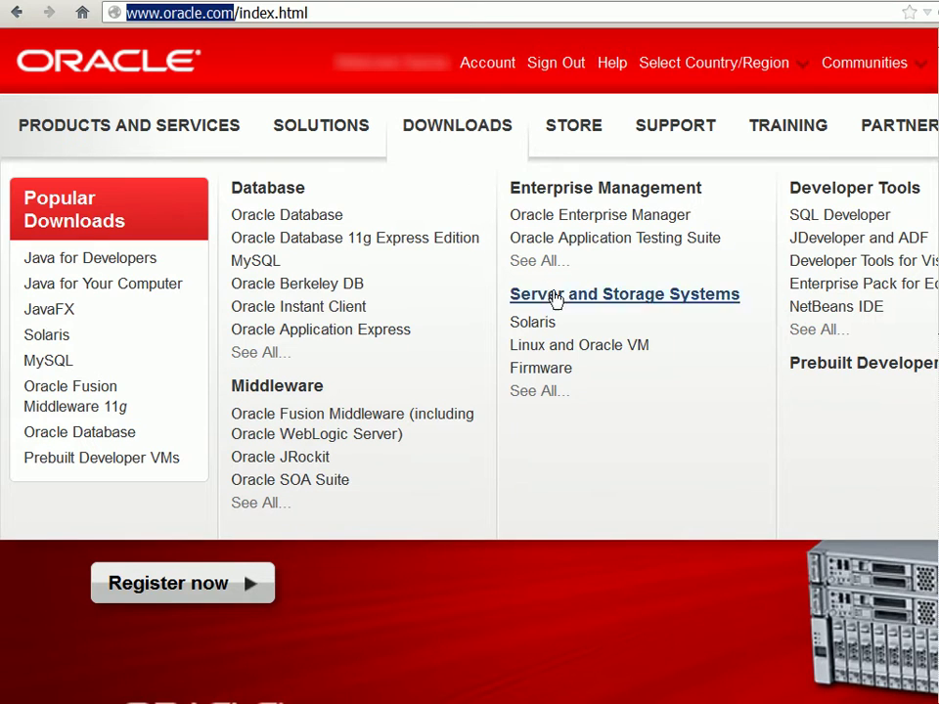
left_click(620, 348)
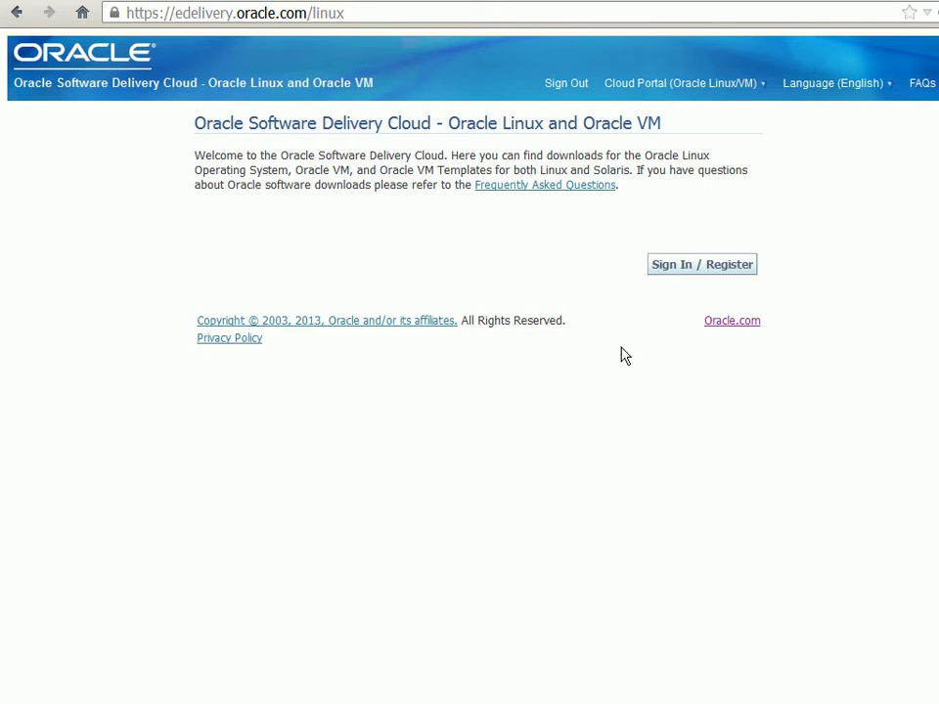
left_click(679, 272)
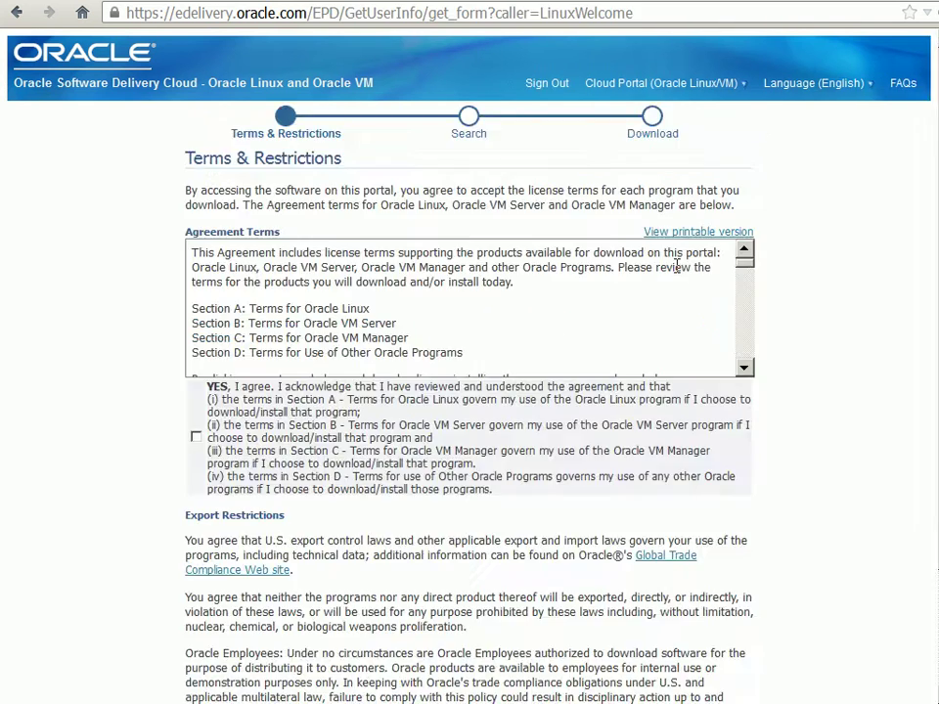
Step: Accept the license agreement terms and the export restrictions, and continue to the media pack search
left_click(195, 436)
scroll(105, 434, "down", 2)
left_click(196, 604)
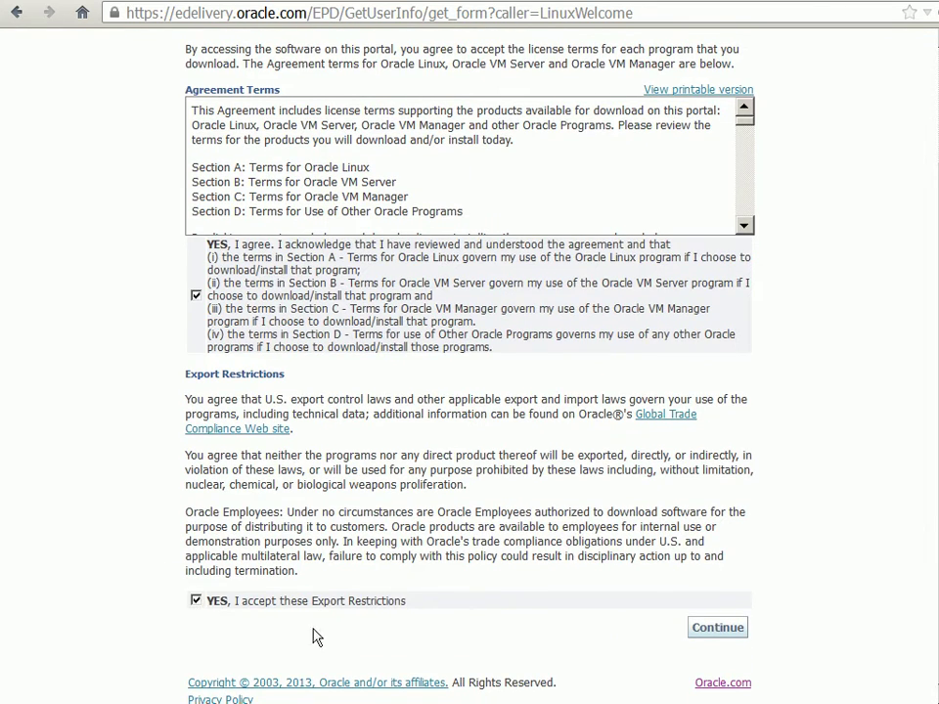
left_click(717, 631)
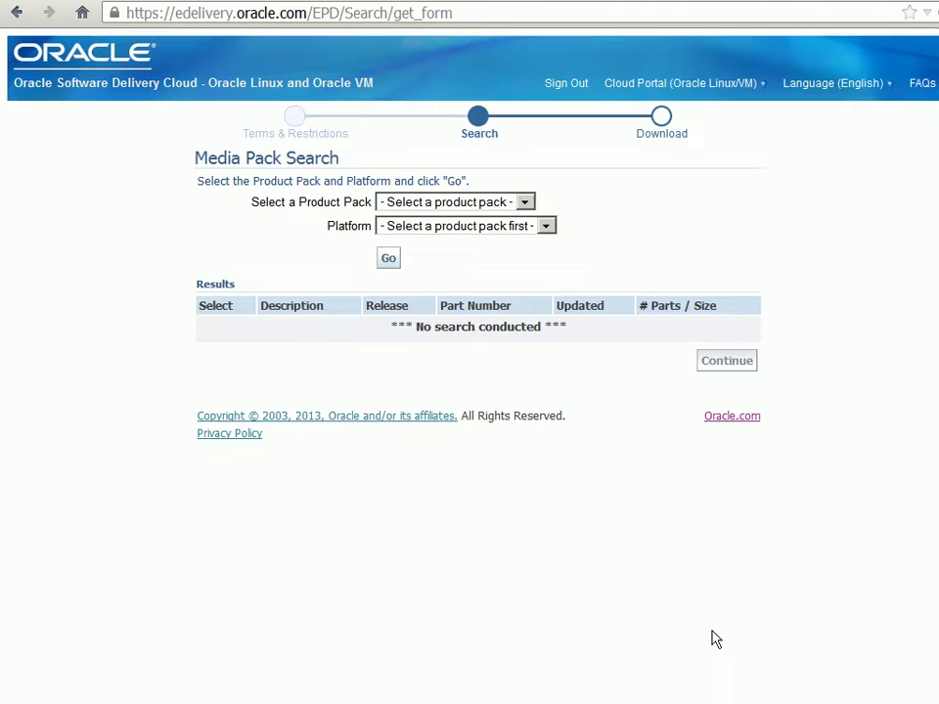
Step: Search for media packs with the product pack Oracle Linux and the platform x86 32 bit
left_click(525, 203)
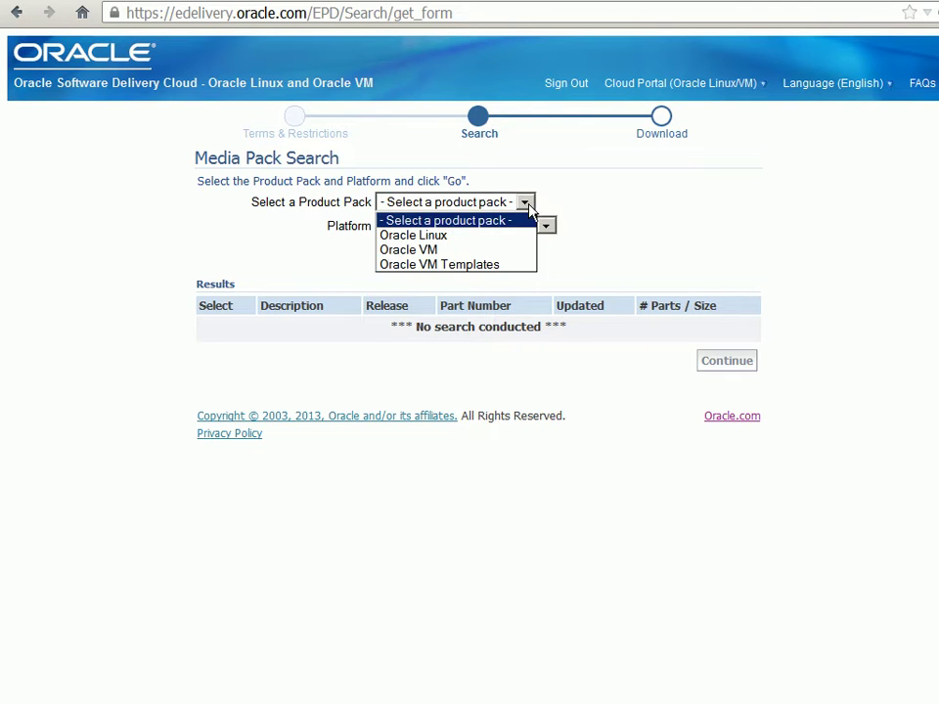
left_click(436, 235)
left_click(498, 227)
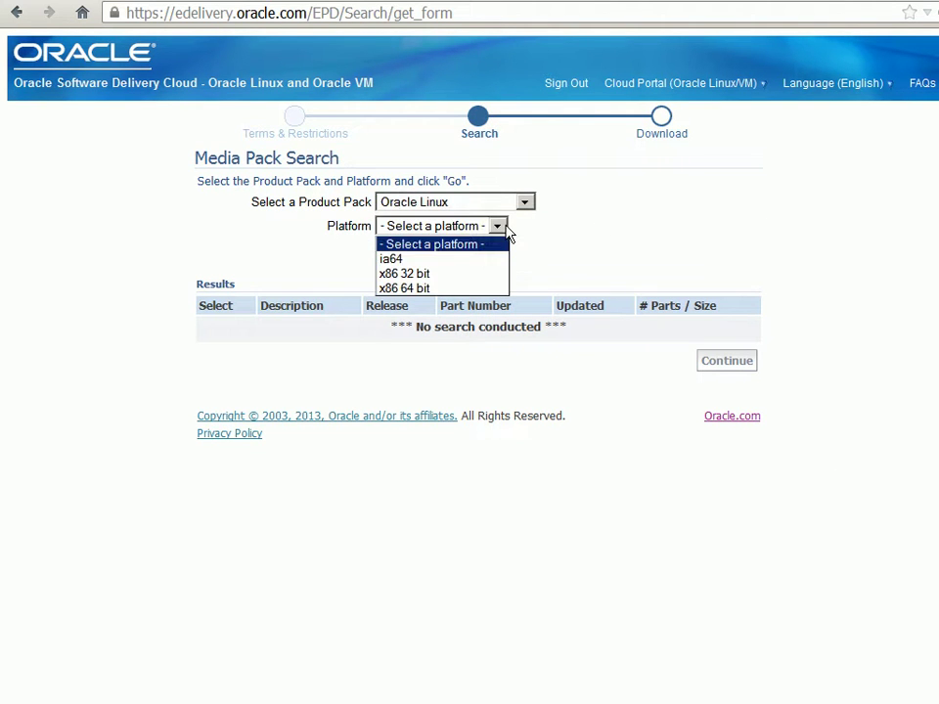
left_click(407, 275)
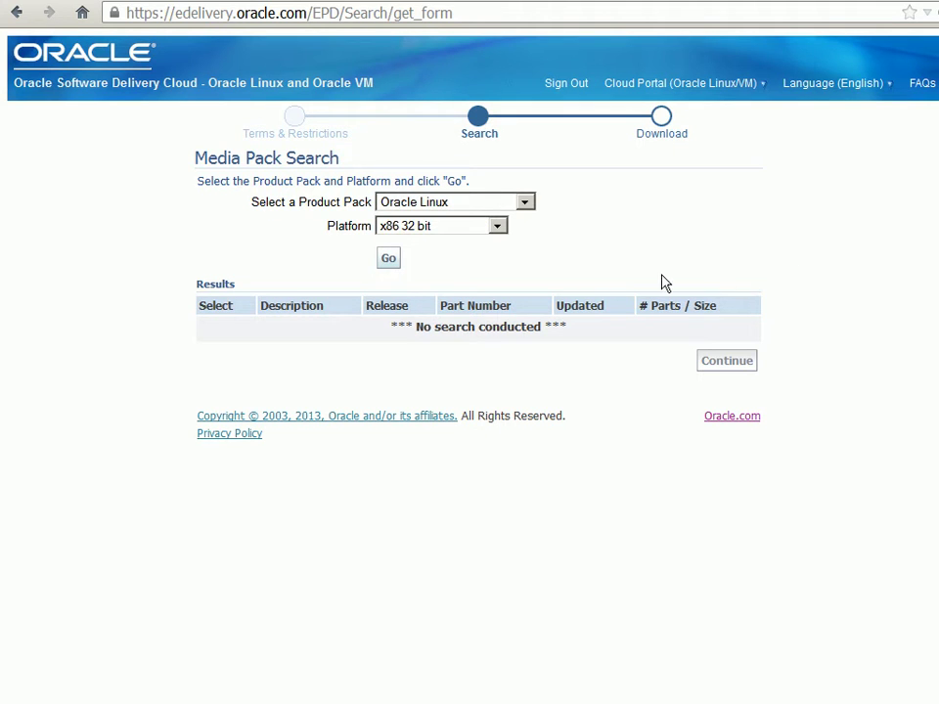
left_click(388, 260)
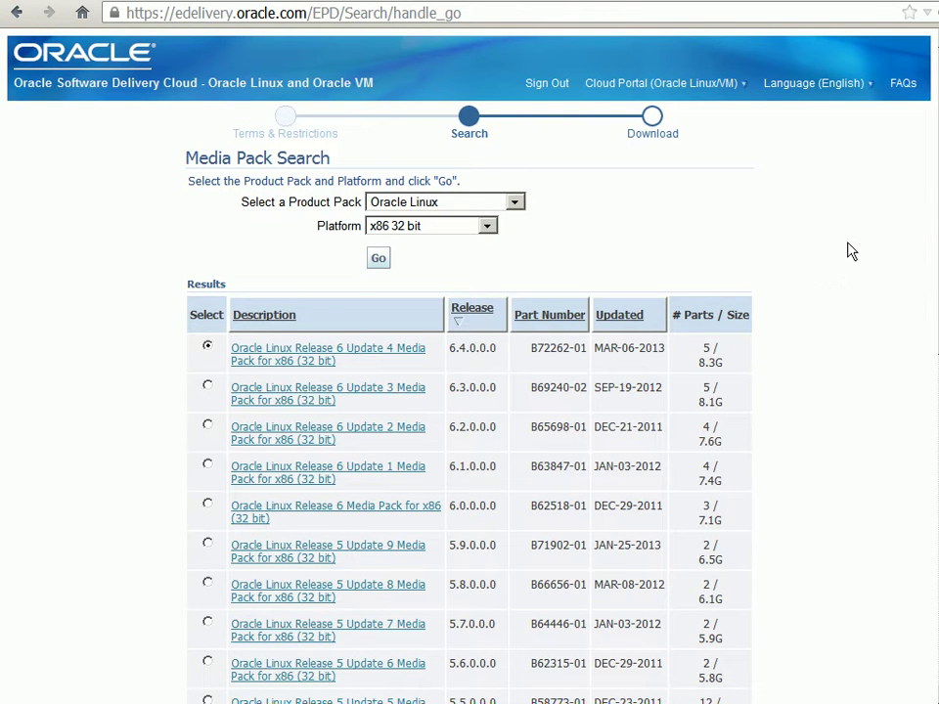
Step: Open the Oracle Linux Release 5 Update 6 media pack and request the download of its x86 (32 Bit) file
scroll(851, 251, "down", 2)
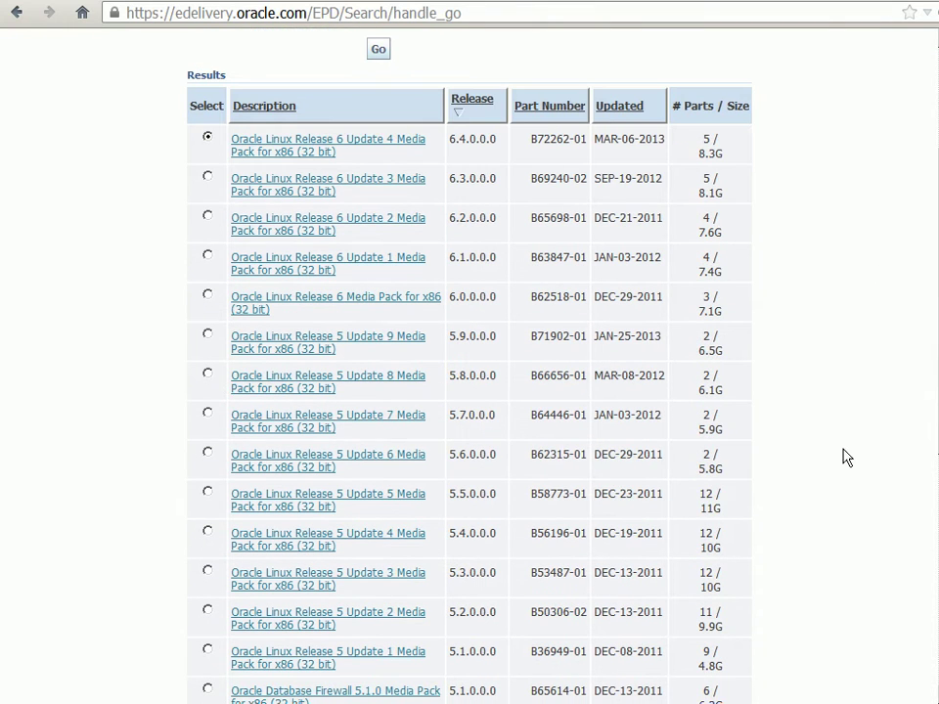
left_click(207, 454)
key("ctrl+plus")
scroll(892, 379, "down", 1)
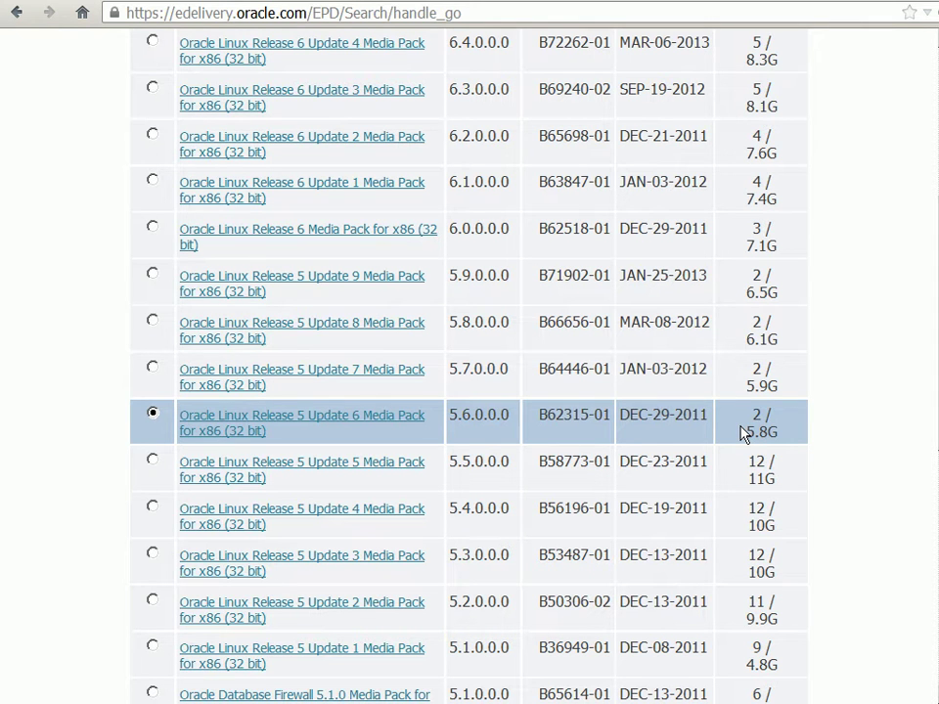
left_click(363, 419)
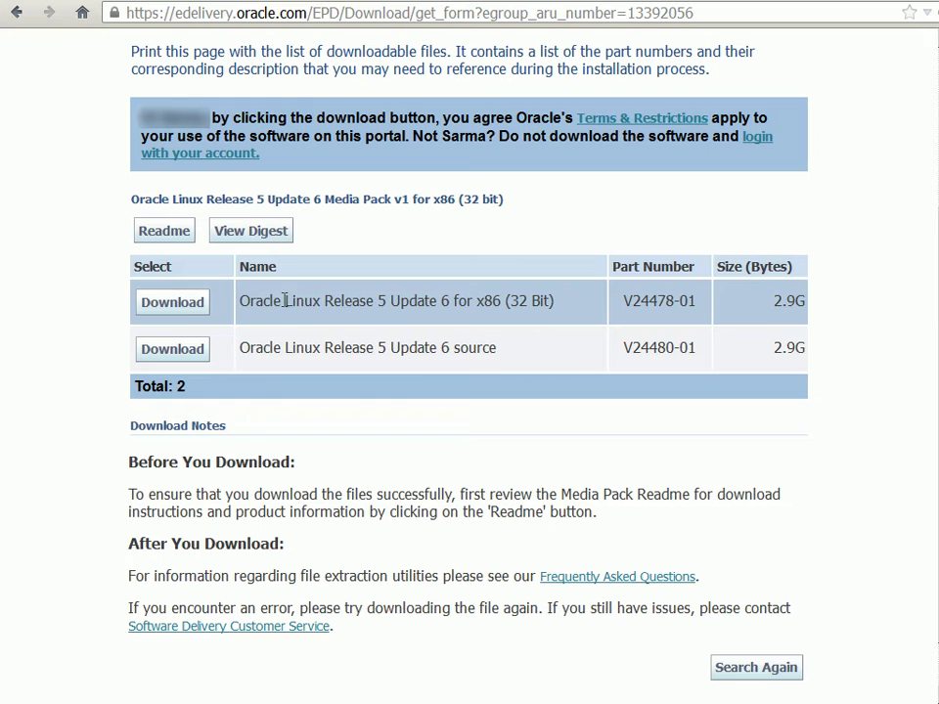
left_click(184, 305)
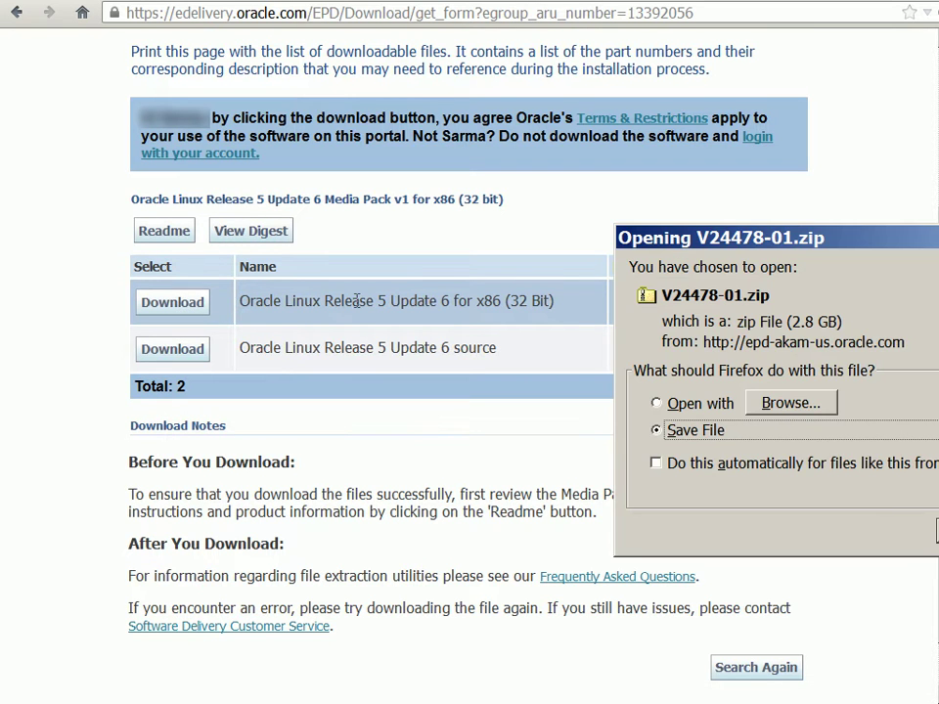
left_click_drag(895, 212, 289, 54)
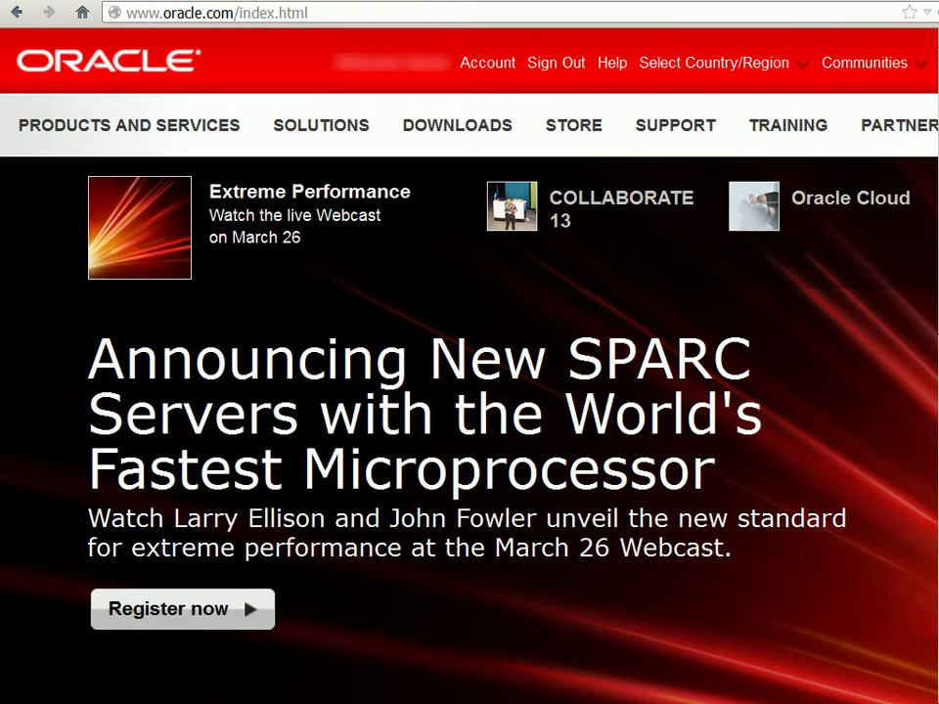
Step: Open the Oracle Database downloads page from the Oracle home page and accept the license agreement
mouse_move(475, 132)
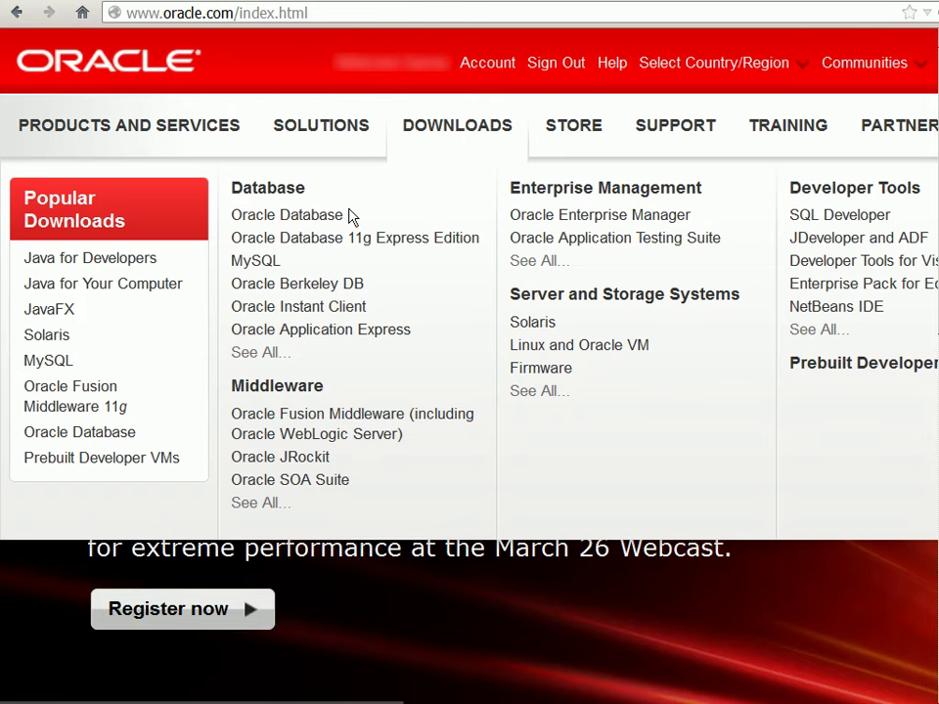
left_click(322, 217)
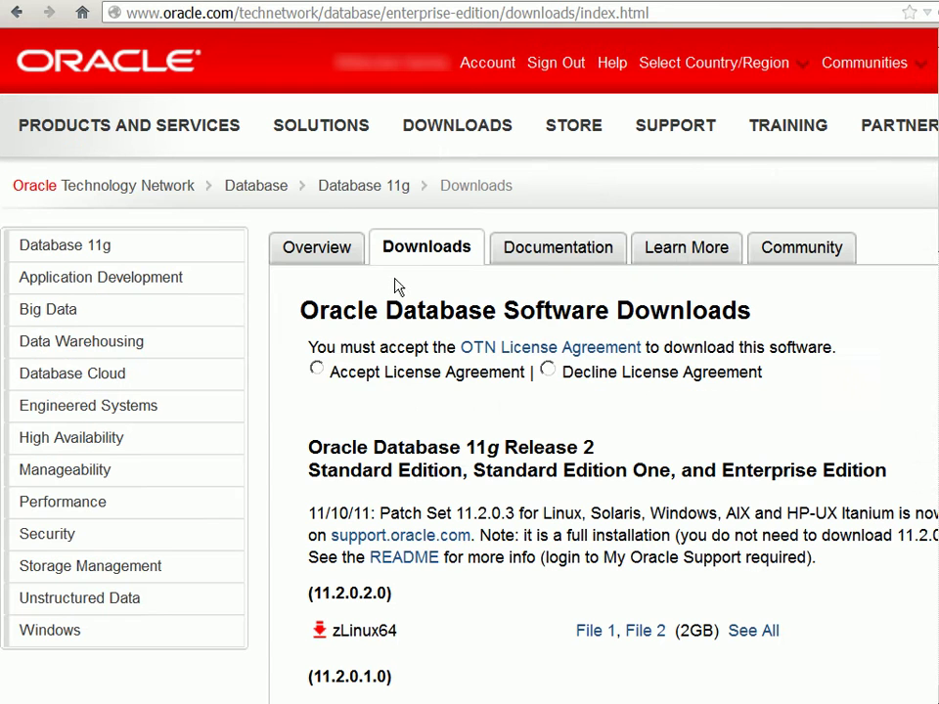
left_click(316, 369)
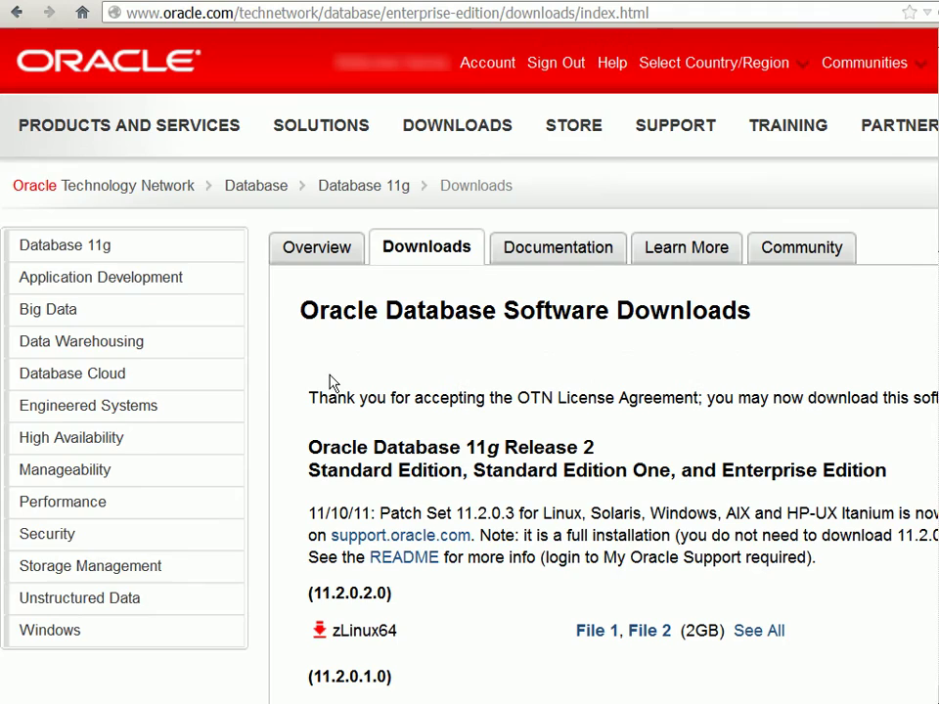
Step: Open the full file list for Linux x86 under Oracle Database 11g Release 2 (11.2.0.1.0) and accept its license agreement
scroll(873, 395, "down", 3)
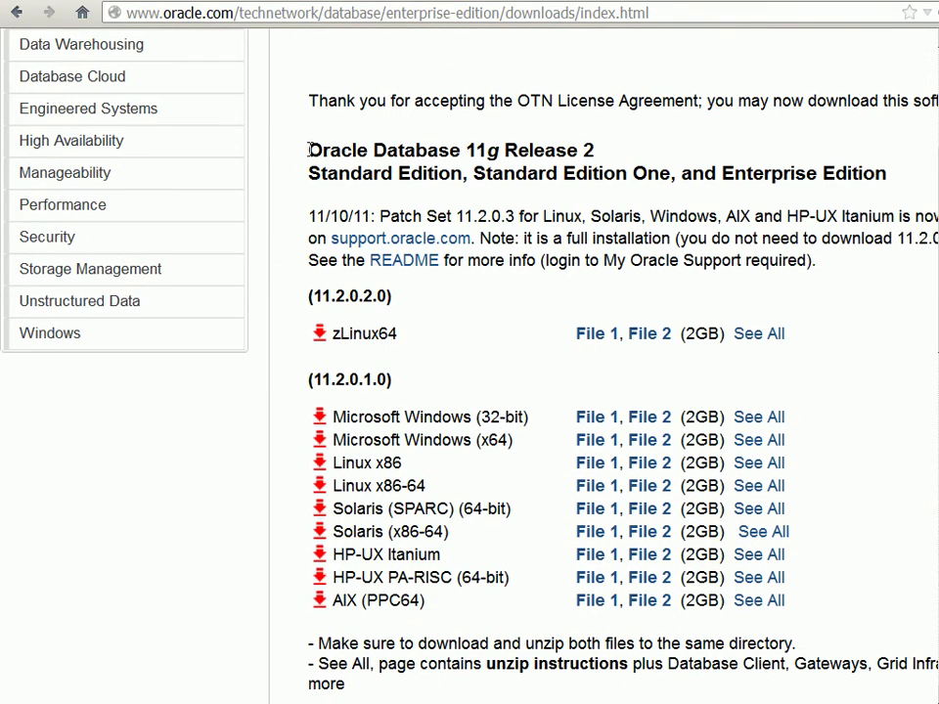
left_click_drag(308, 151, 598, 151)
scroll(889, 351, "down", 2)
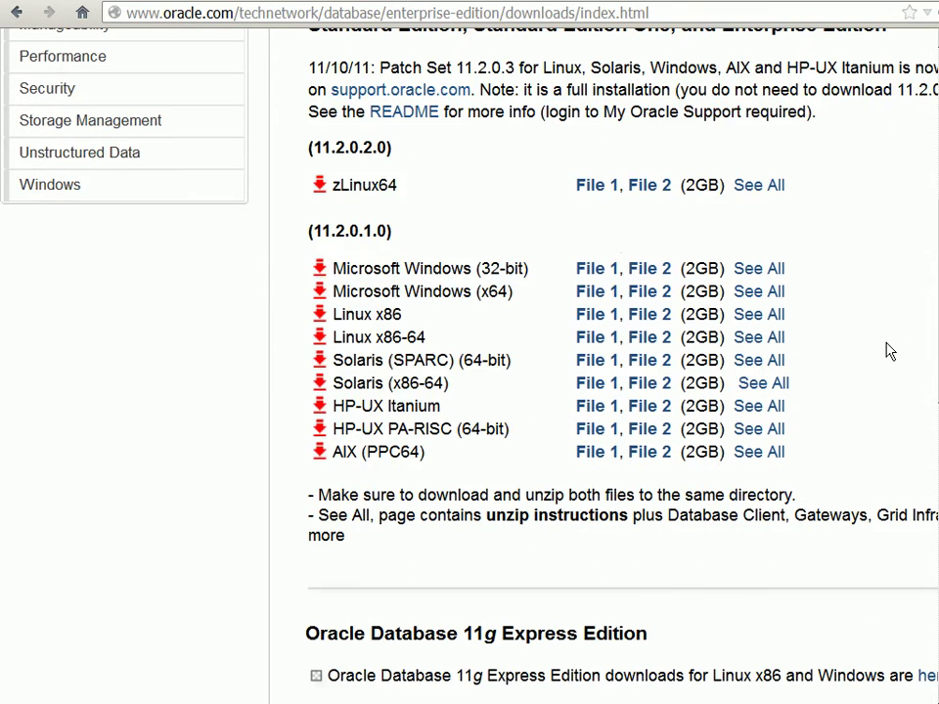
left_click_drag(336, 314, 877, 329)
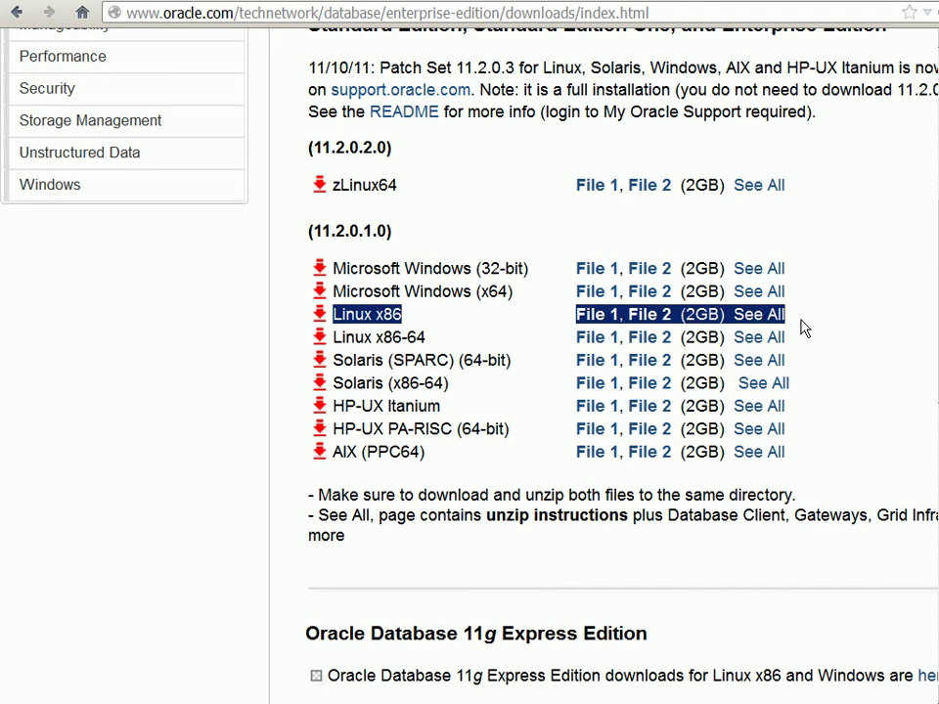
left_click(772, 321)
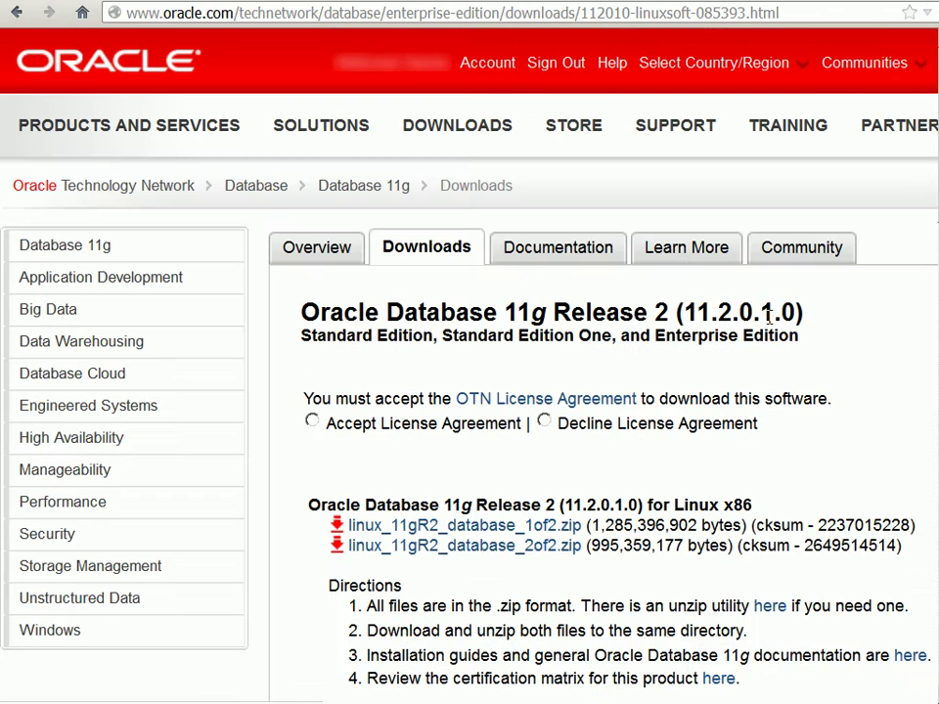
left_click_drag(305, 311, 802, 338)
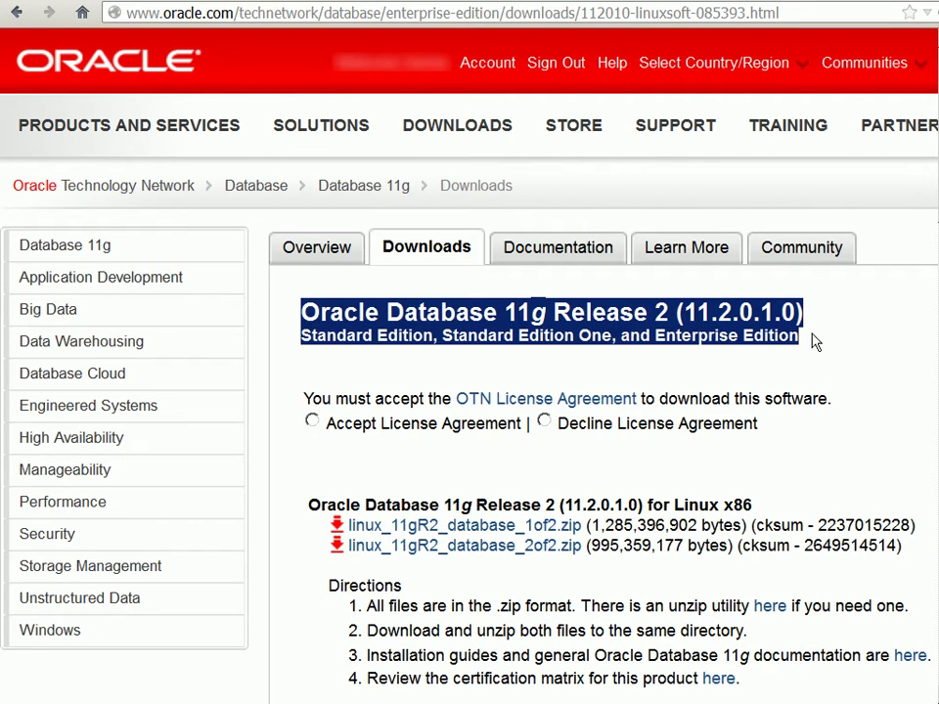
left_click(311, 423)
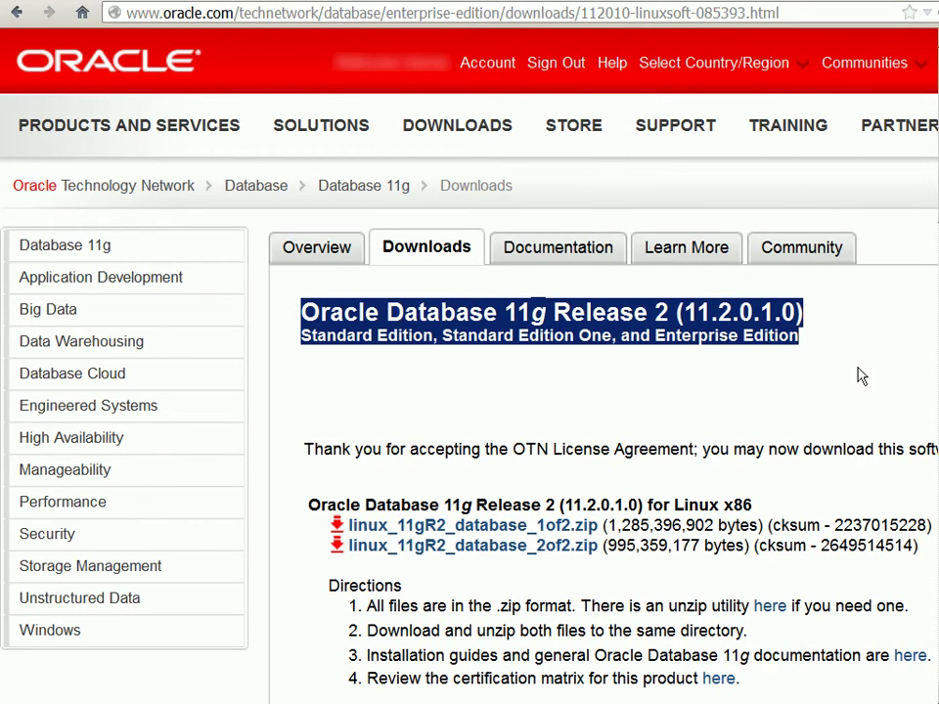
Step: Request the download of linux_11gR2_grid.zip under Oracle Grid Infrastructure 11g Release 2, and dismiss the file prompt
scroll(876, 372, "down", 2)
scroll(886, 362, "down", 5)
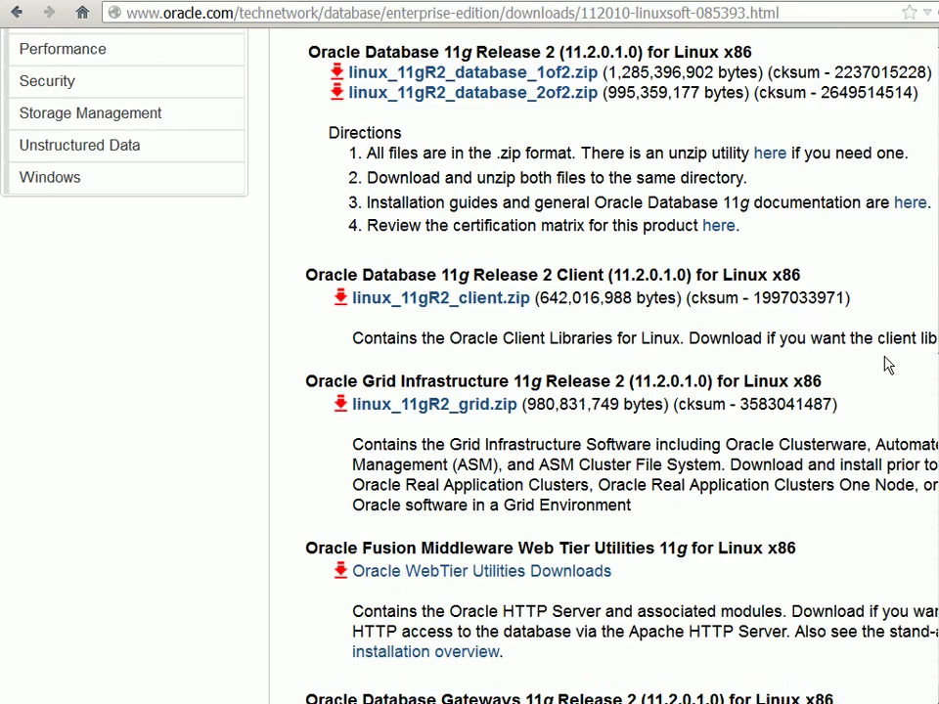
left_click_drag(306, 245, 352, 264)
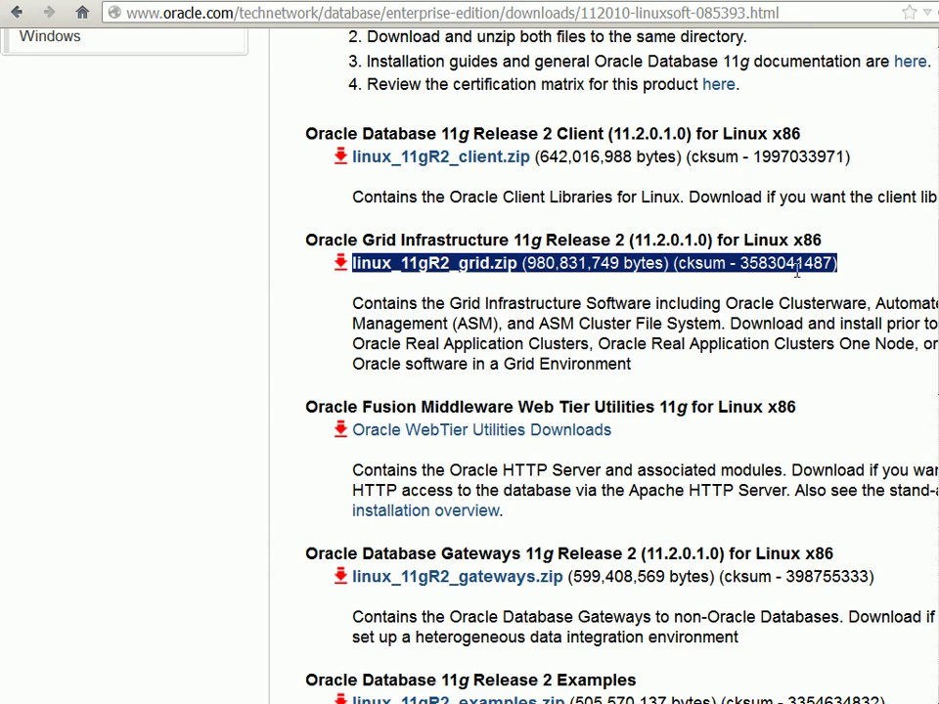
left_click(857, 277)
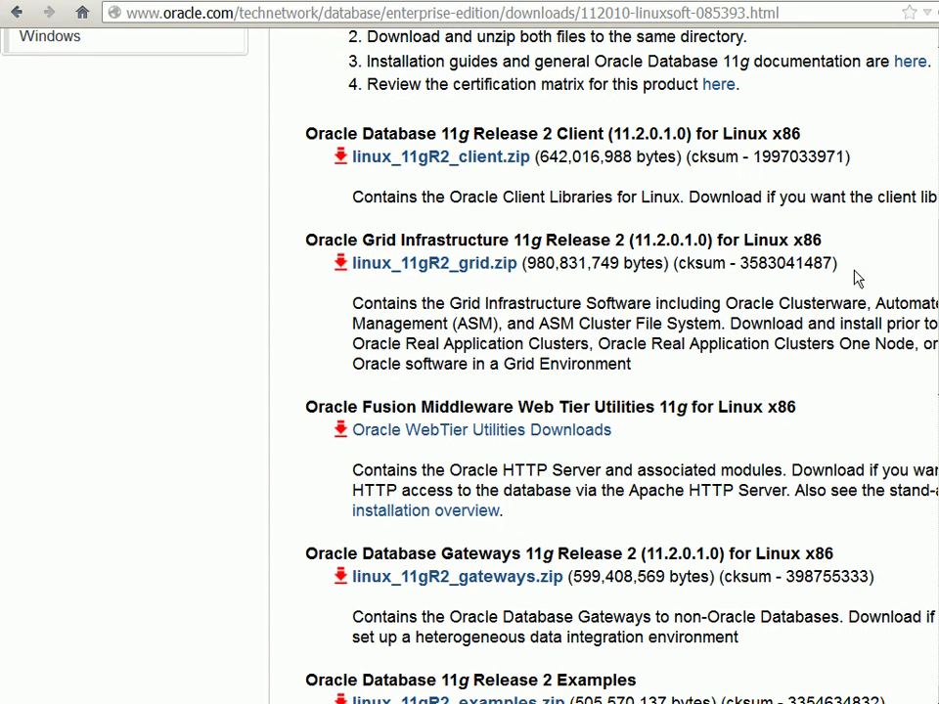
left_click(482, 273)
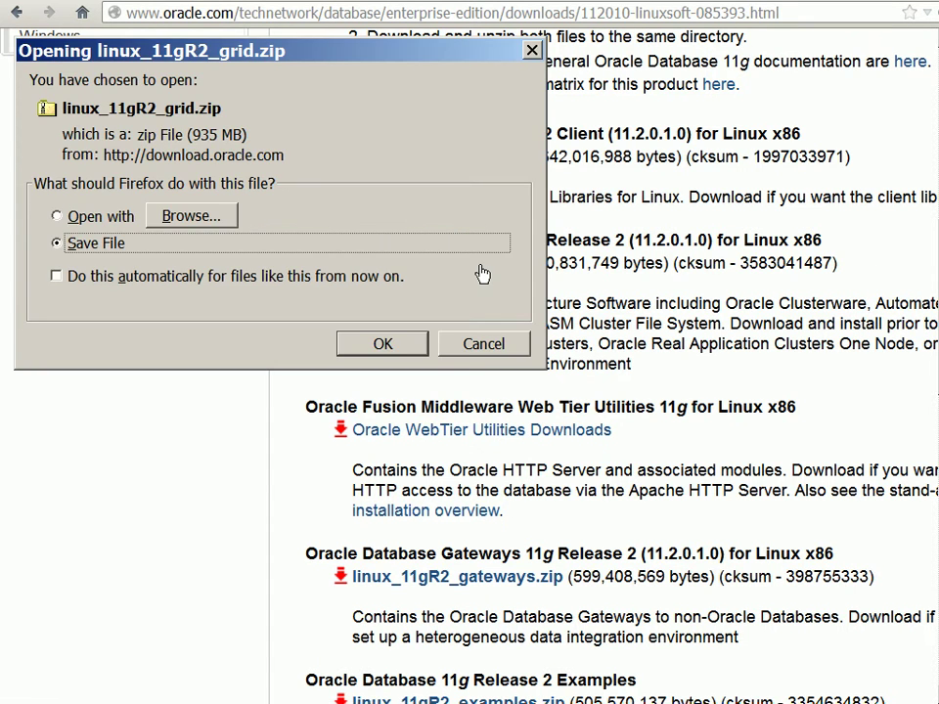
key("Escape")
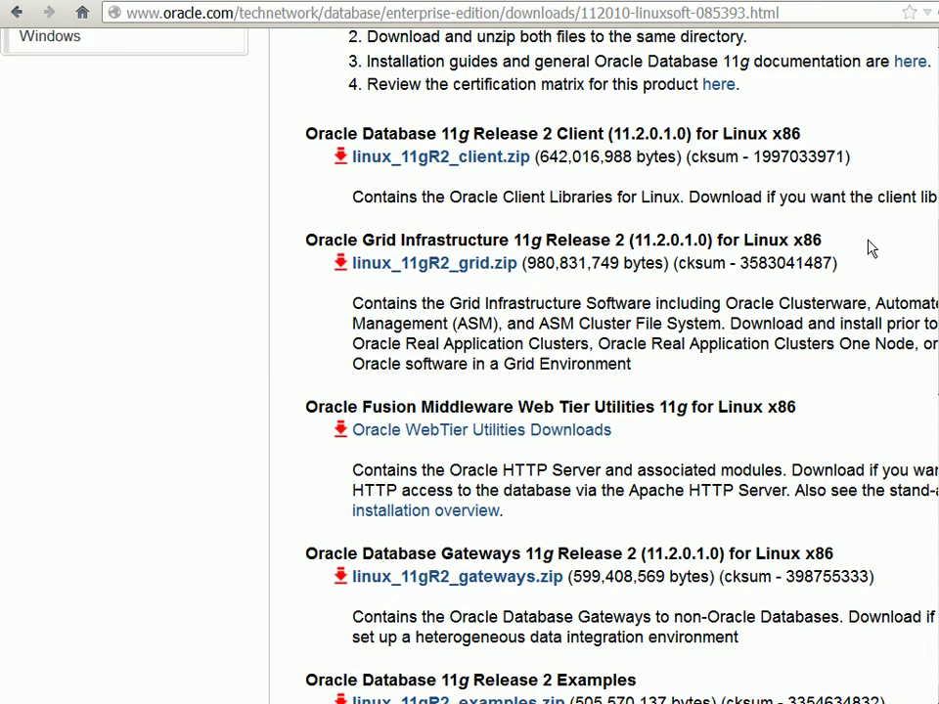
Step: Request the download of linux_11gR2_database_1of2.zip under Oracle Database 11g Release 2 (11.2.0.1.0) for Linux x86
scroll(871, 246, "up", 3)
scroll(870, 247, "up", 3)
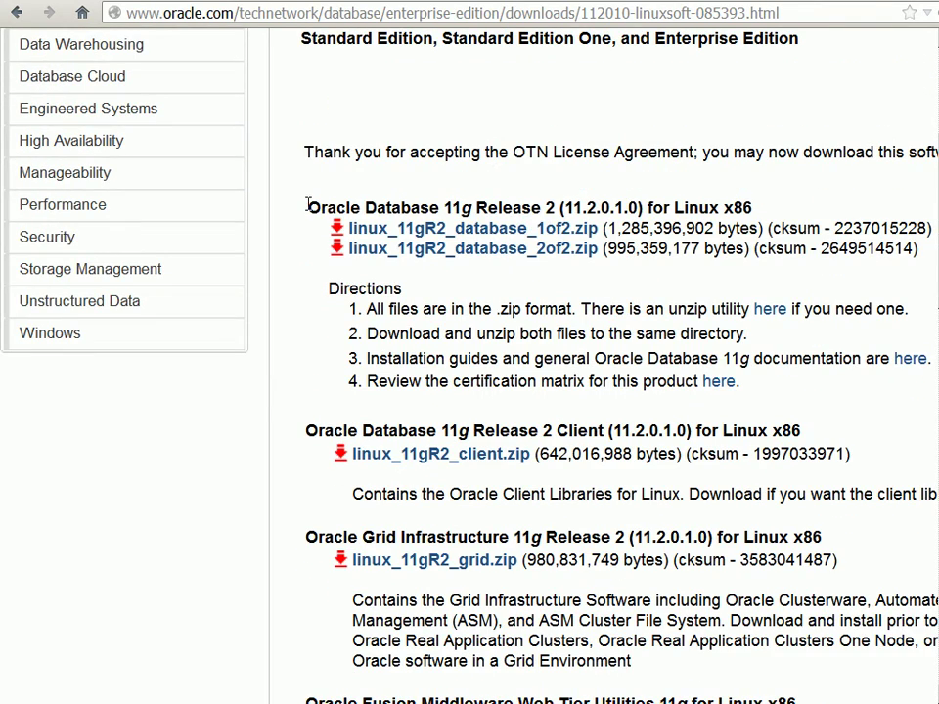
left_click_drag(307, 206, 754, 207)
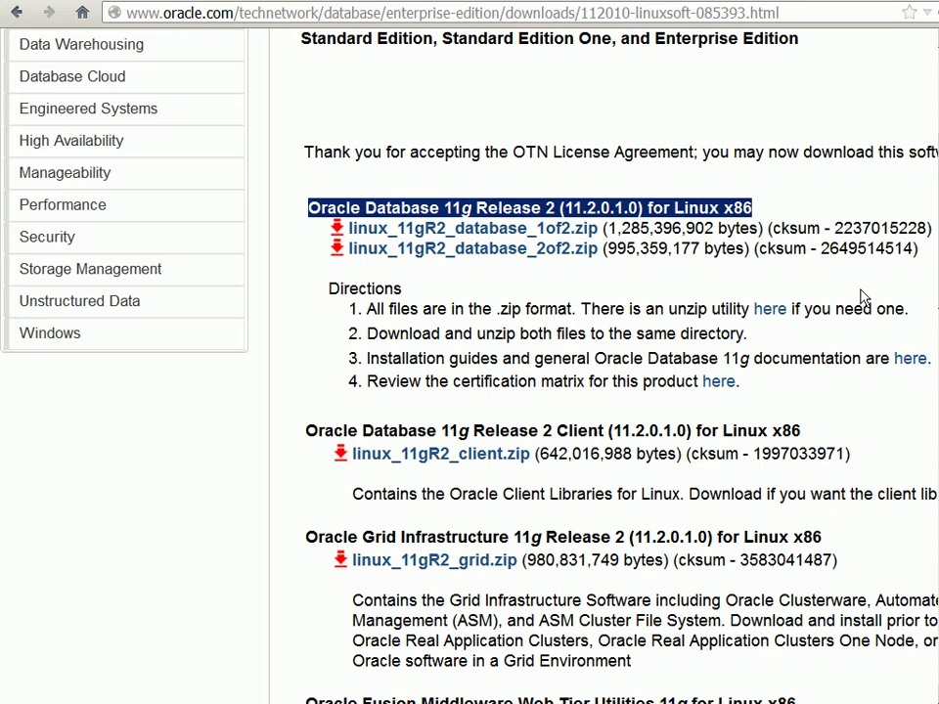
left_click(696, 291)
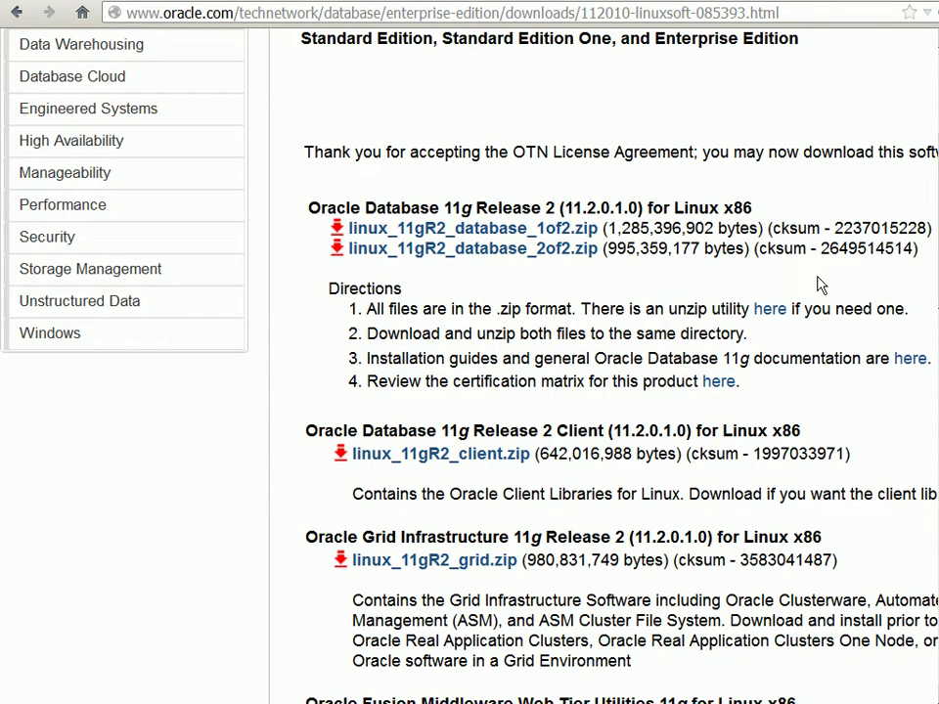
left_click(553, 233)
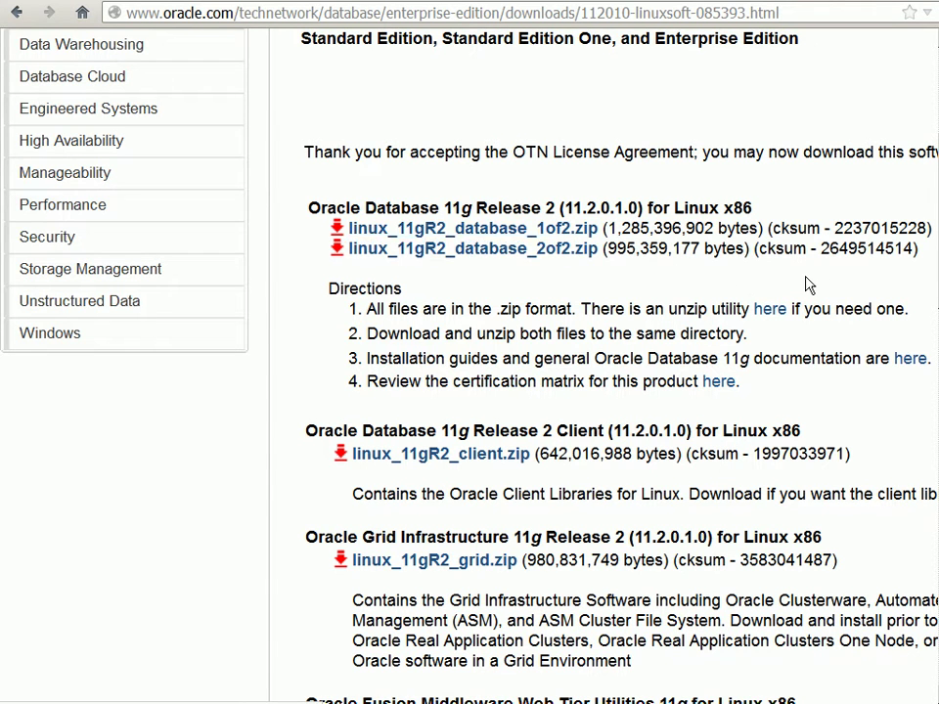
key("Return")
scroll(604, 371, "down", 6)
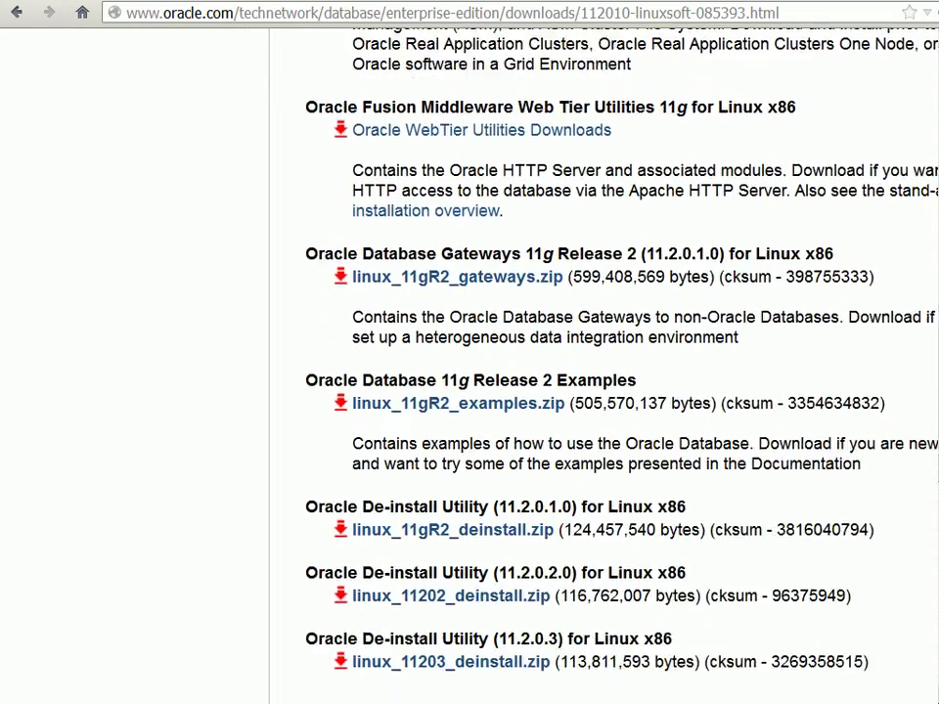
scroll(604, 371, "down", 3)
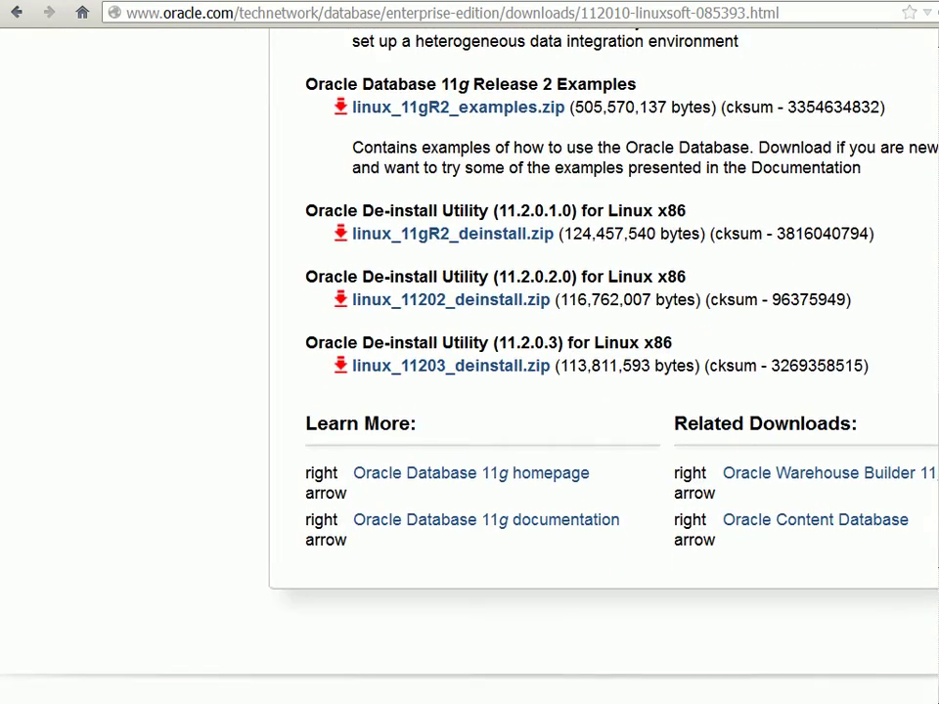
Step: Return to the Oracle home page and search the site for asmlib
left_click(567, 12)
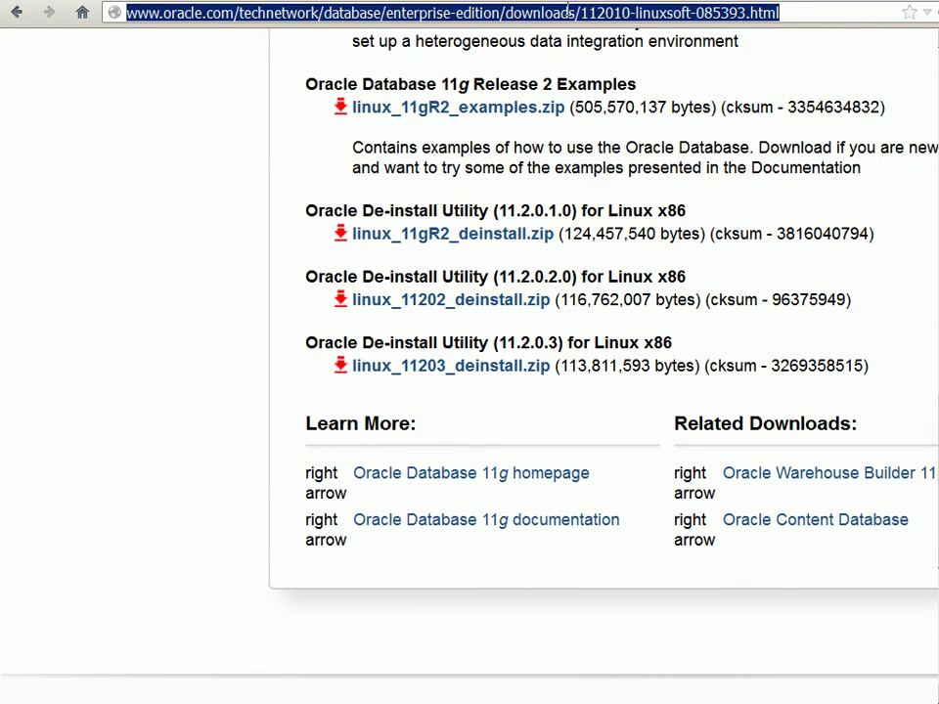
type("ora")
key("Down")
key("Return")
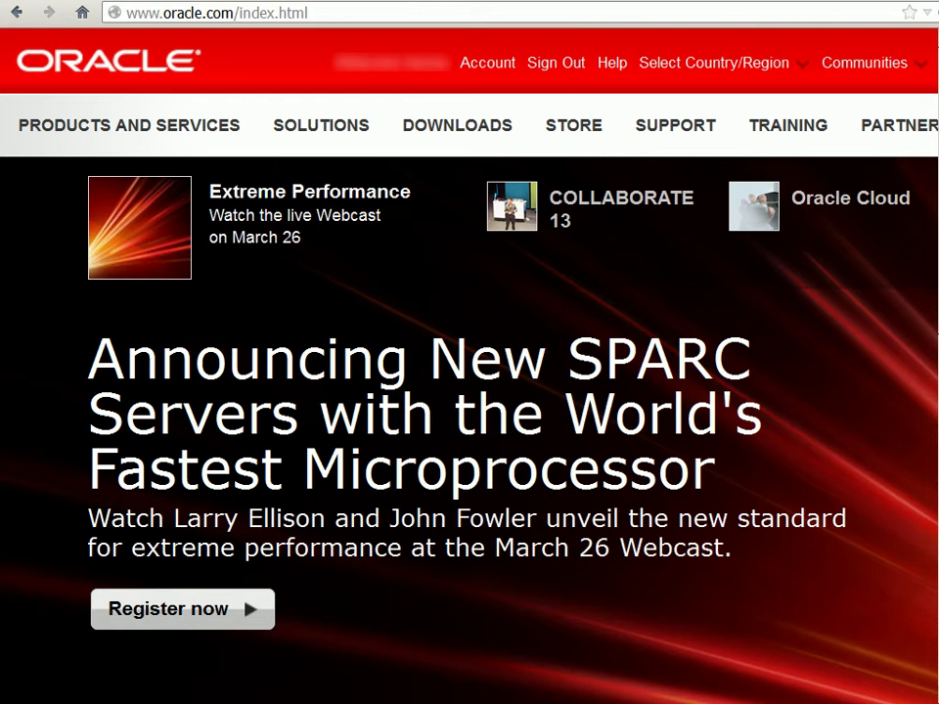
scroll(470, 392, "right", 5)
left_click(853, 68)
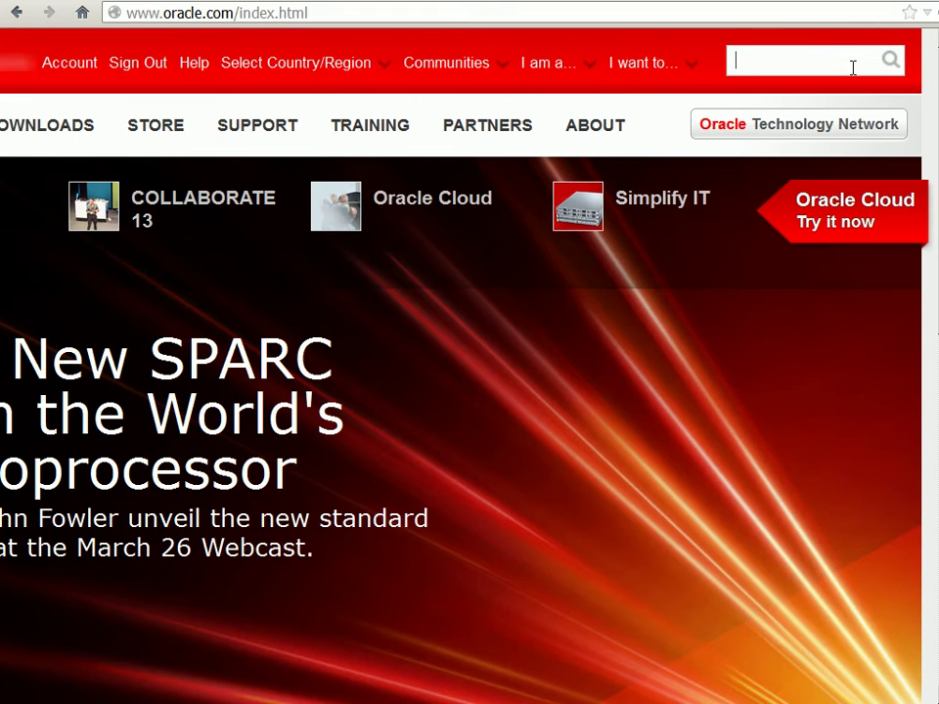
type("asml")
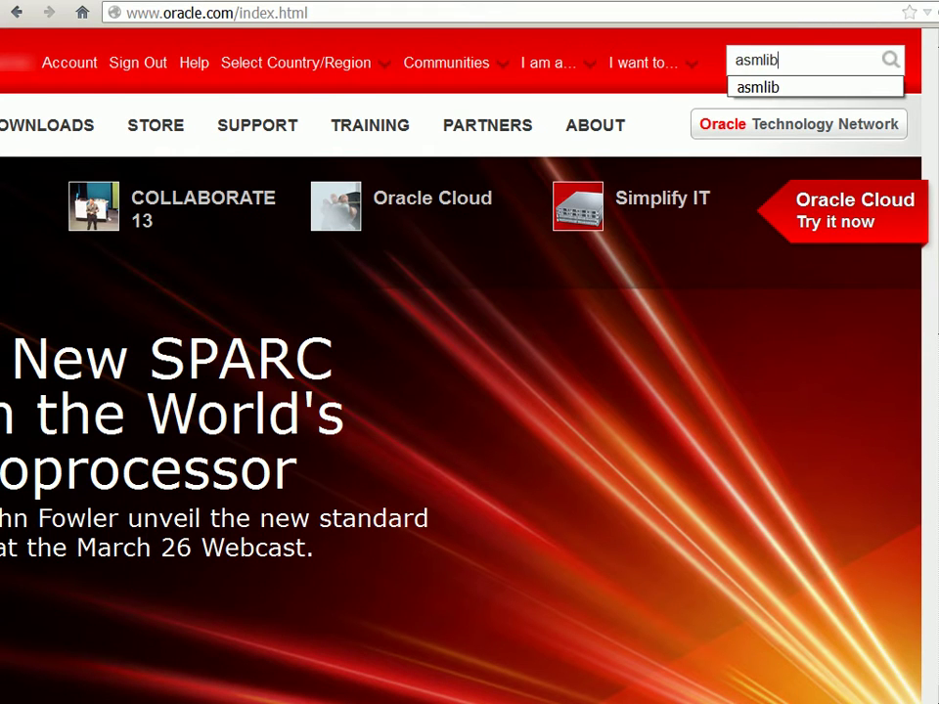
type("ib")
left_click(894, 65)
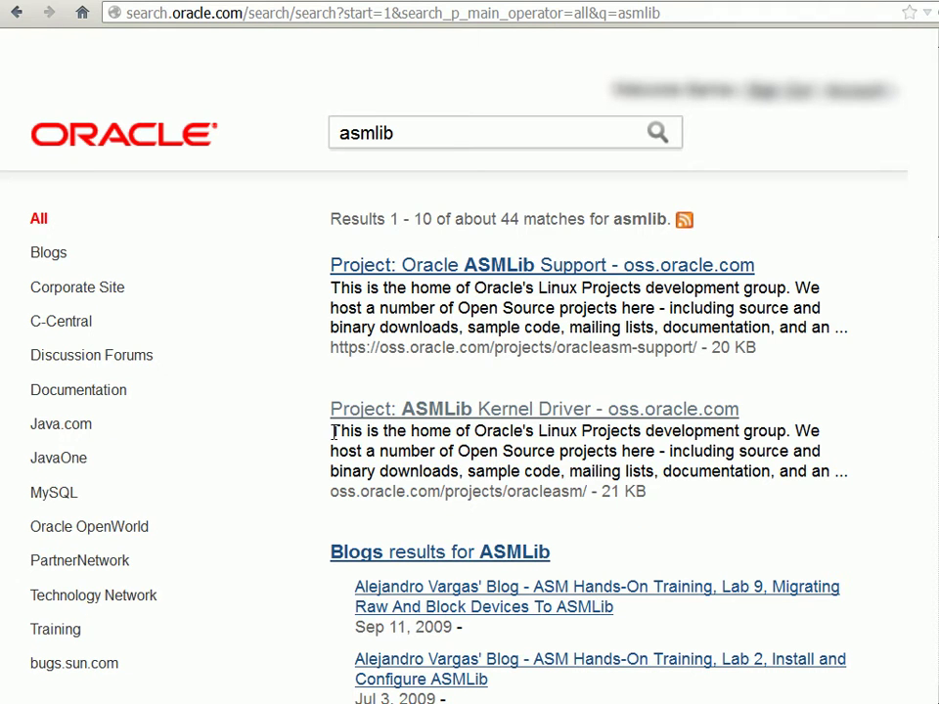
Step: Open the search result for the ASMLib Kernel Driver project on oss.oracle.com
left_click_drag(331, 431, 849, 472)
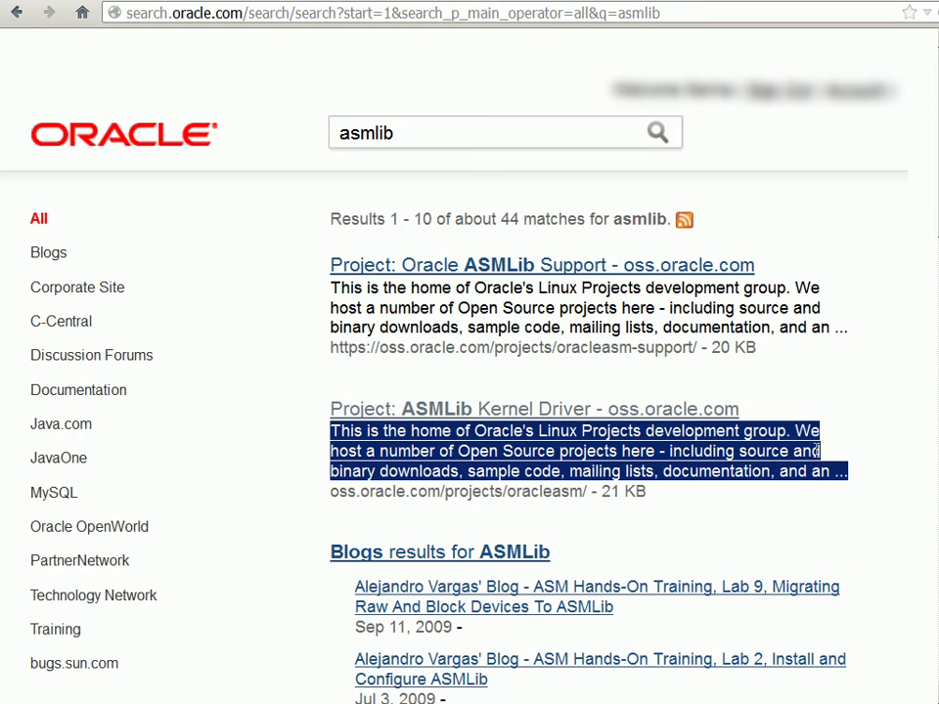
left_click(649, 414)
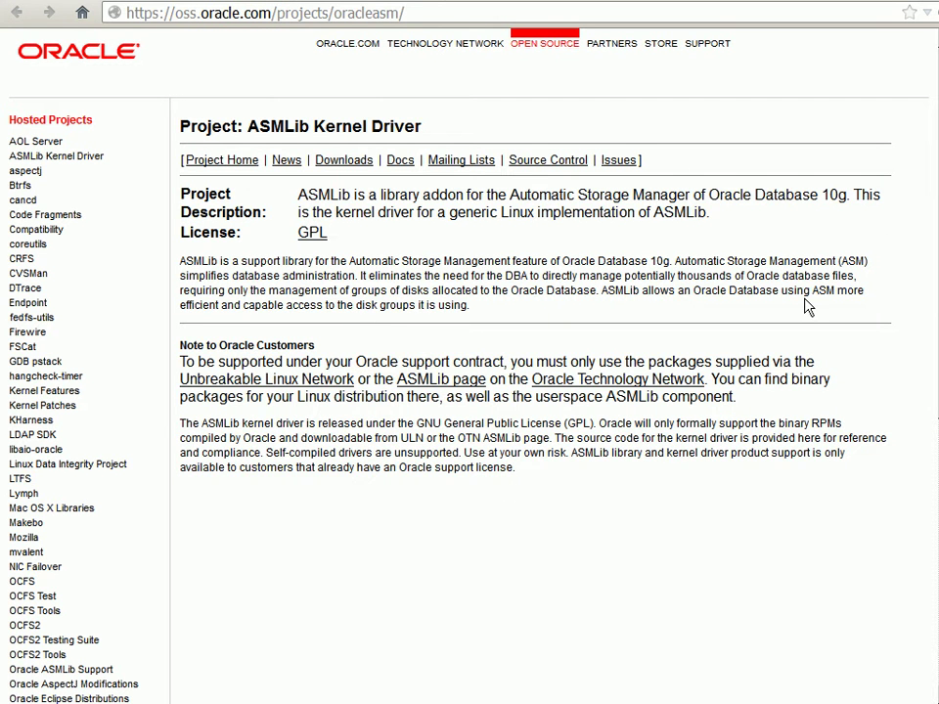
key("ctrl+plus")
key("ctrl+plus")
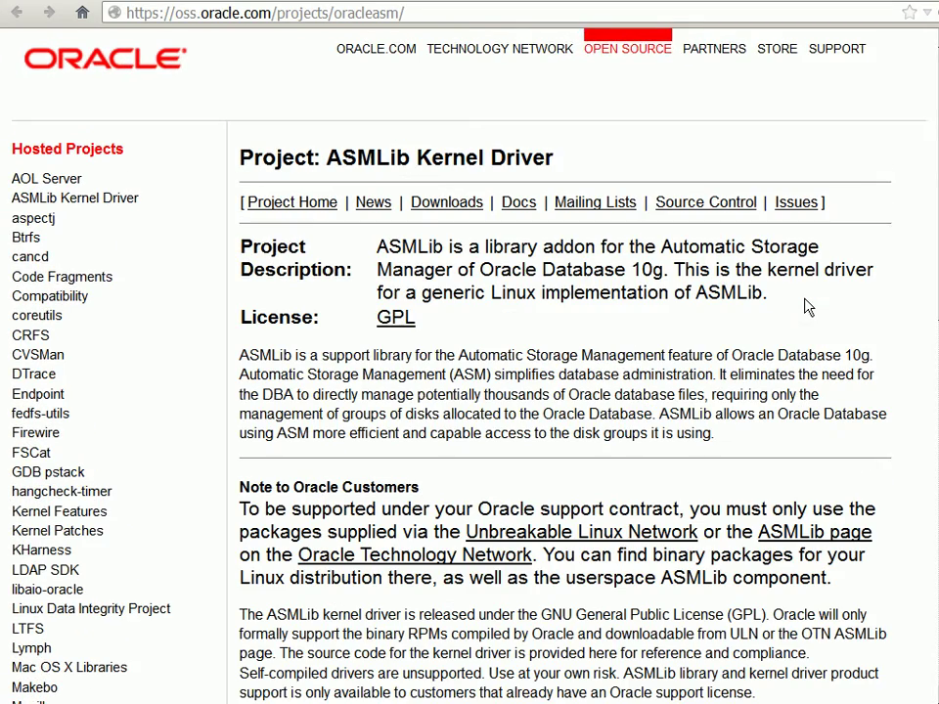
scroll(835, 306, "down", 3)
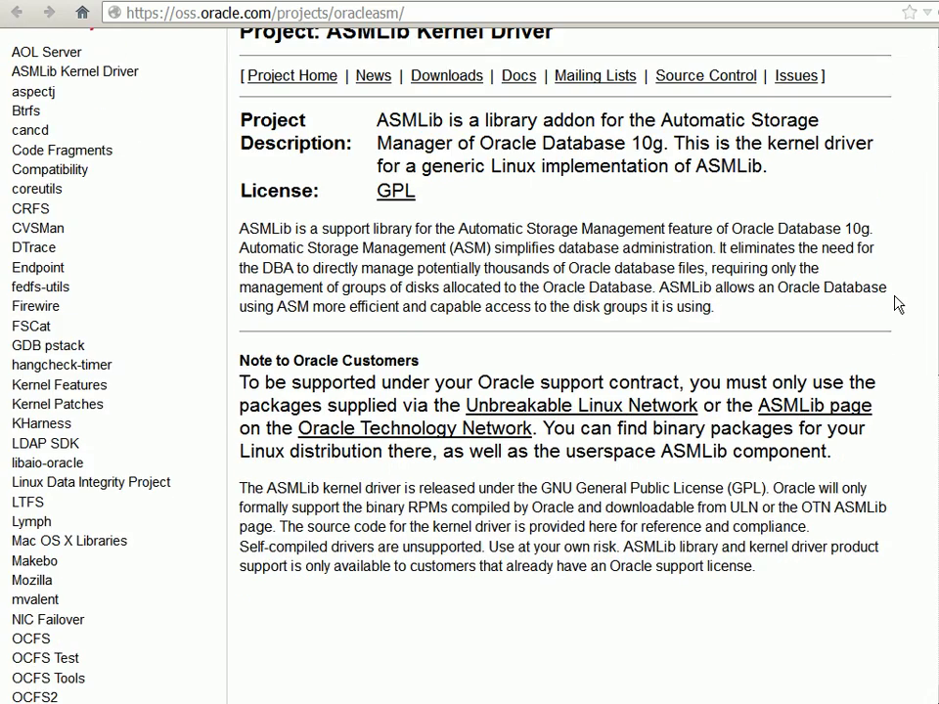
Step: Follow the ASMLib page link in the note to Oracle customers
left_click_drag(704, 405, 891, 409)
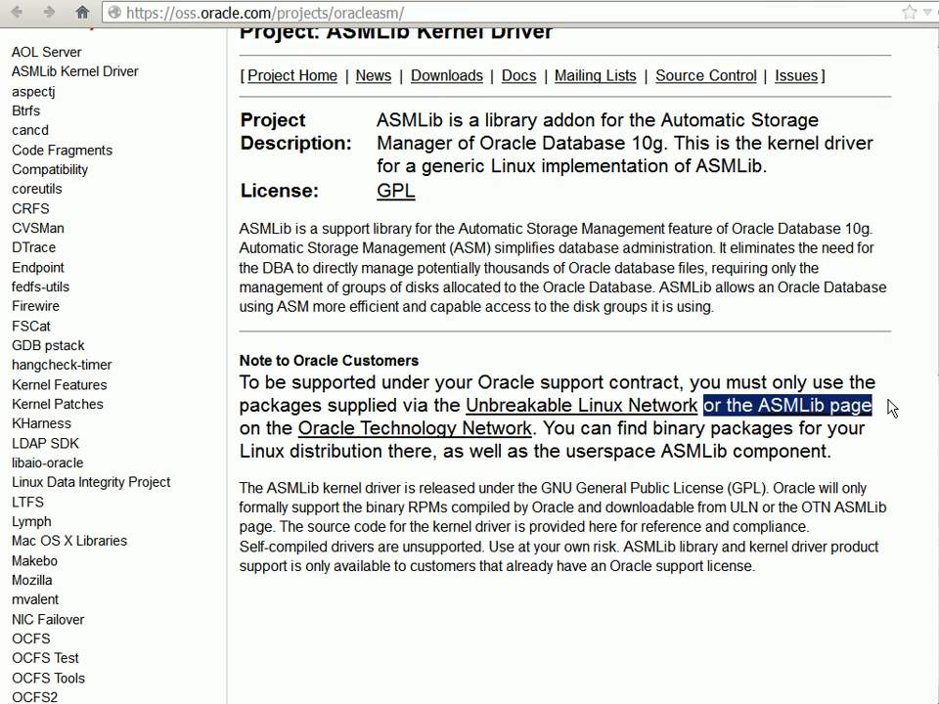
left_click(907, 407)
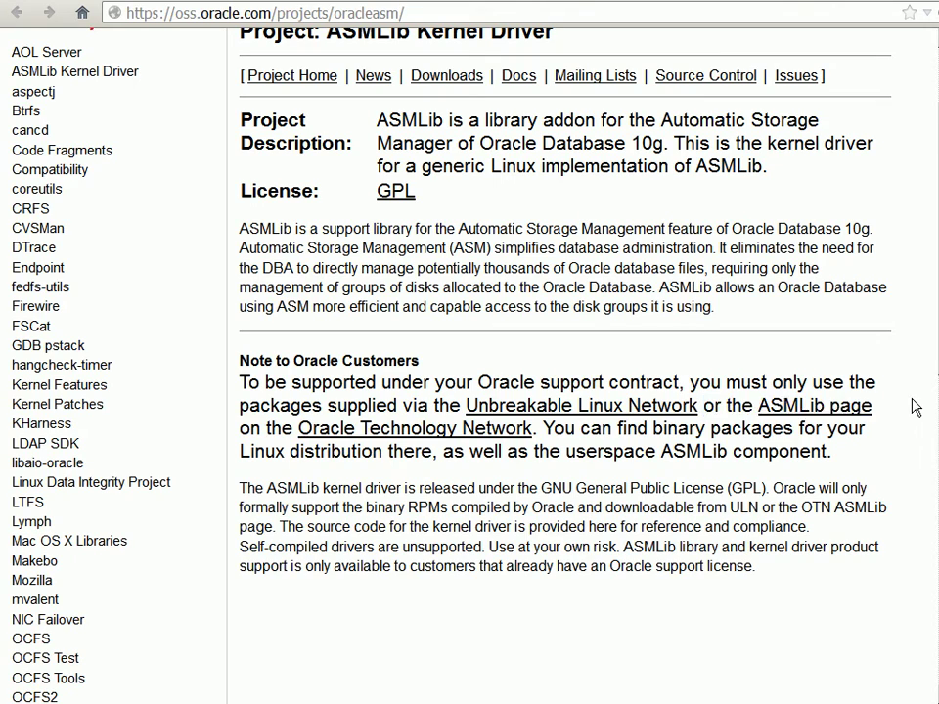
left_click(841, 405)
Step: Open the Red Hat Enterprise Linux 5 AS page from the Oracle ASMLib 2.0 downloads
scroll(841, 405, "down", 2)
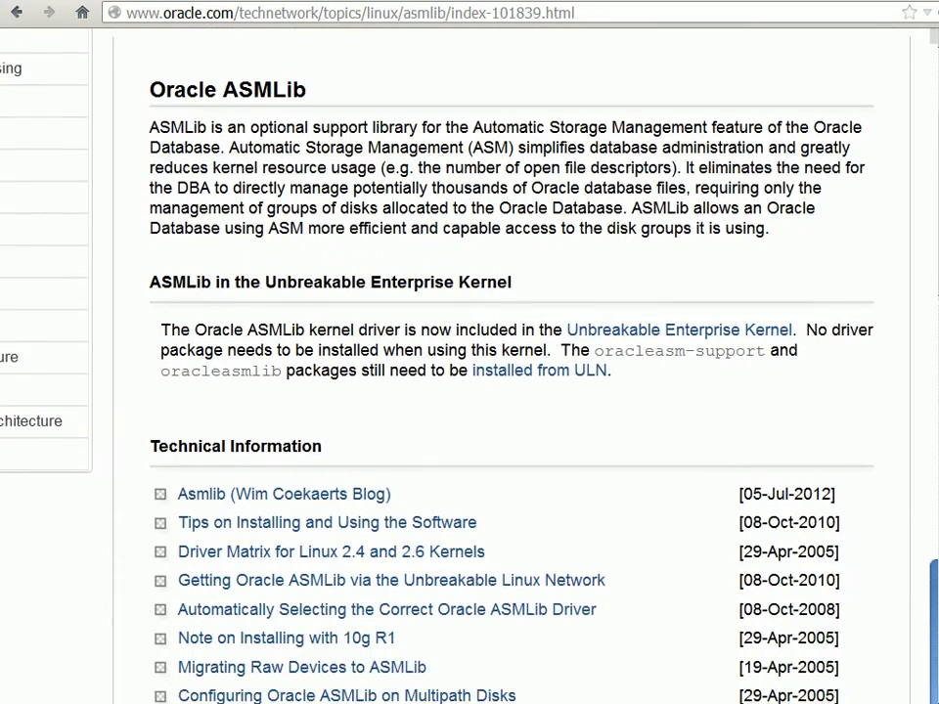
scroll(930, 413, "down", 4)
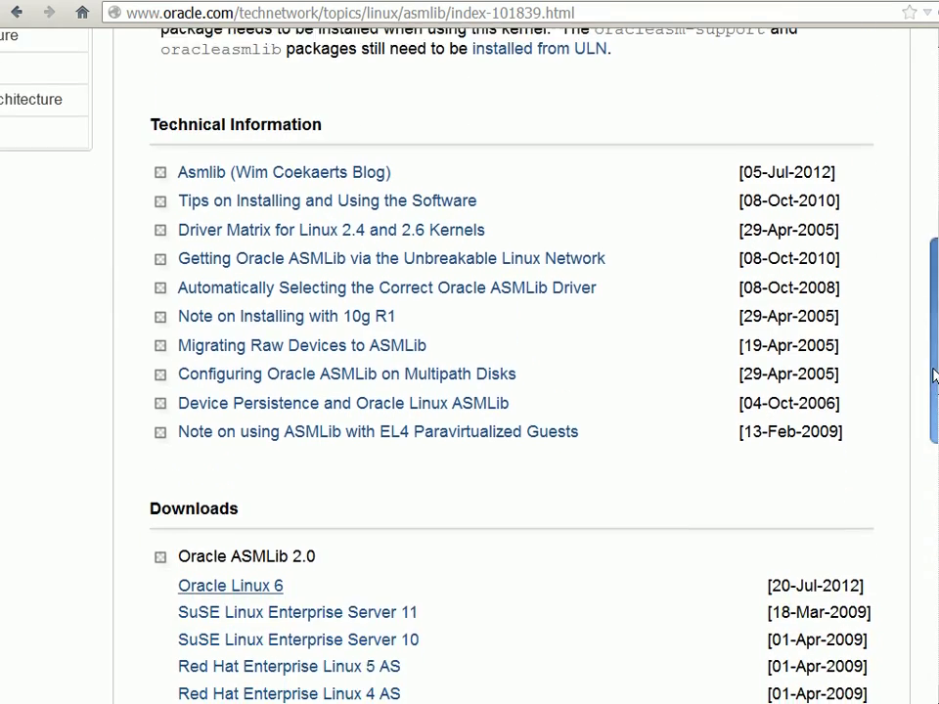
scroll(929, 413, "down", 3)
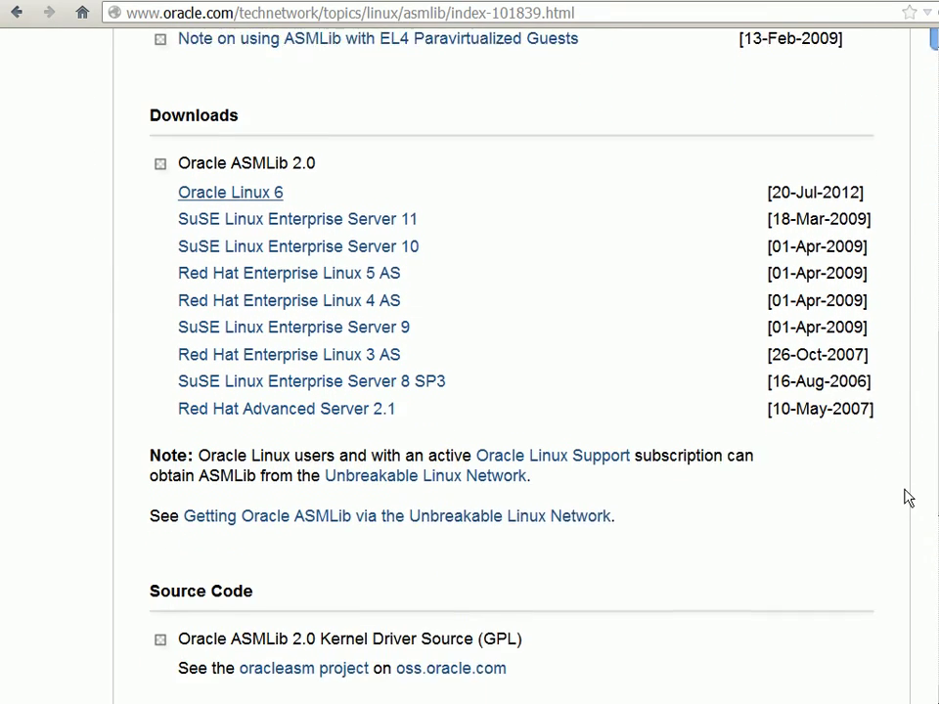
left_click_drag(145, 88, 383, 105)
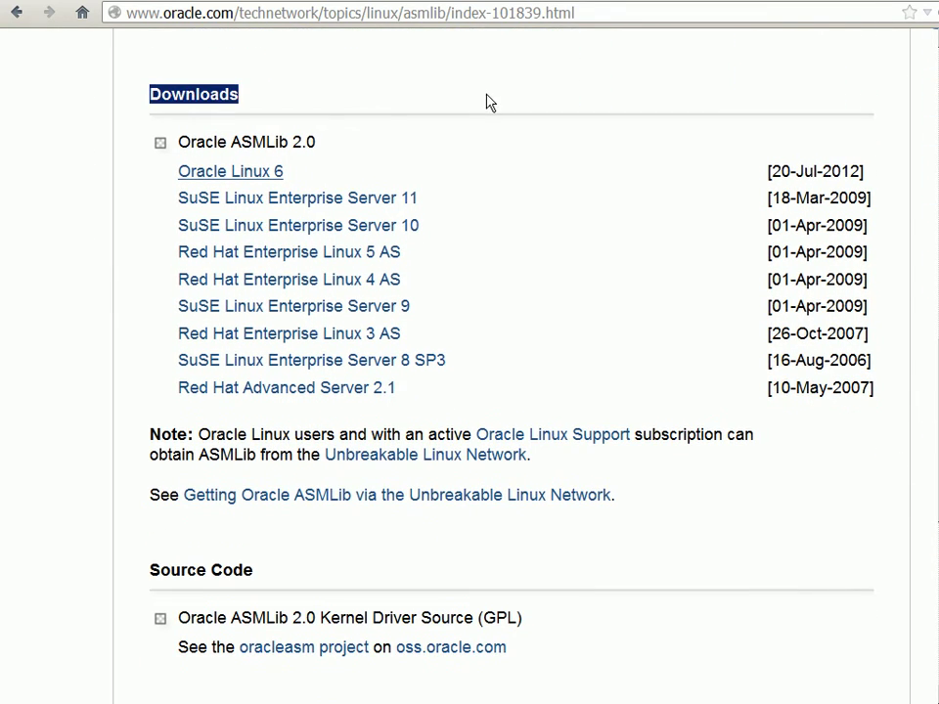
left_click_drag(168, 256, 910, 253)
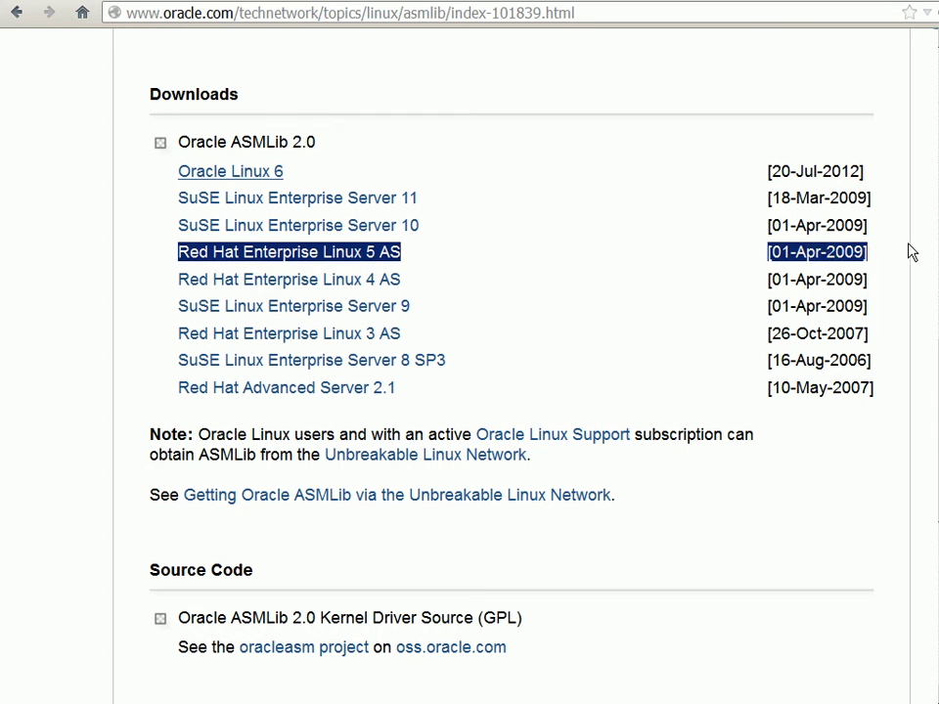
left_click(768, 633)
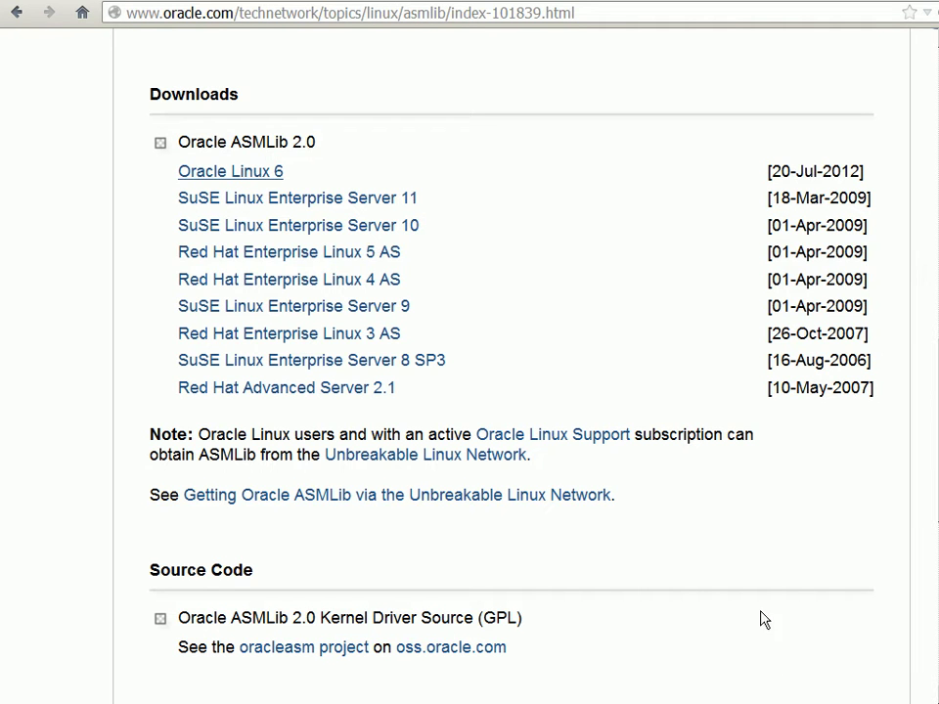
left_click(445, 260)
Step: Download oracleasmlib-2.0.4-1.el5.i386.rpm from the library and tools for the Intel IA32 (x86) architecture, choosing to save the file
scroll(857, 398, "down", 2)
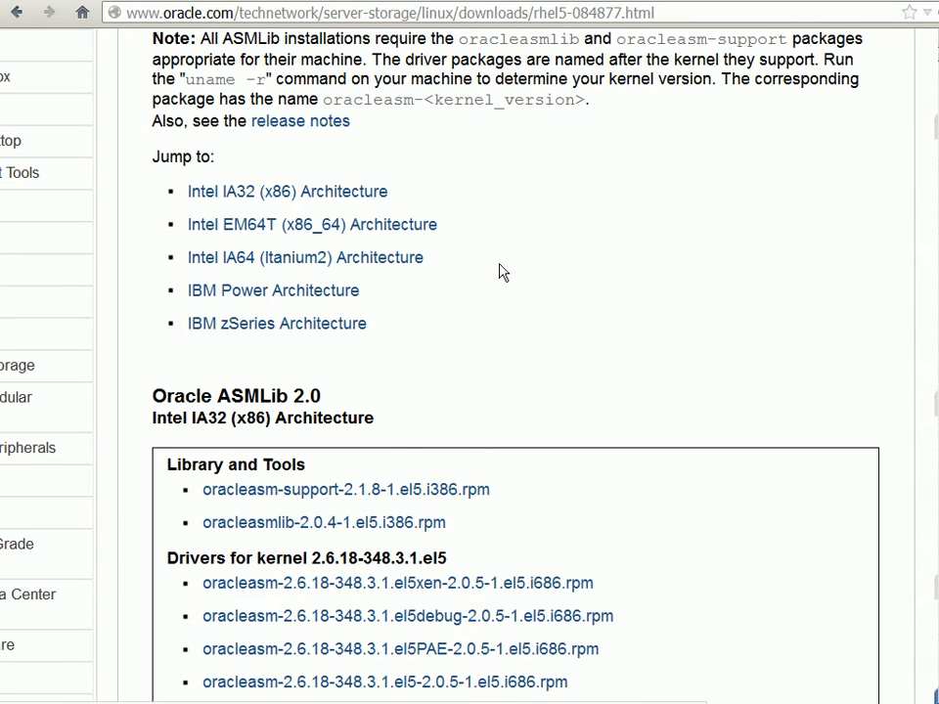
left_click_drag(155, 395, 325, 397)
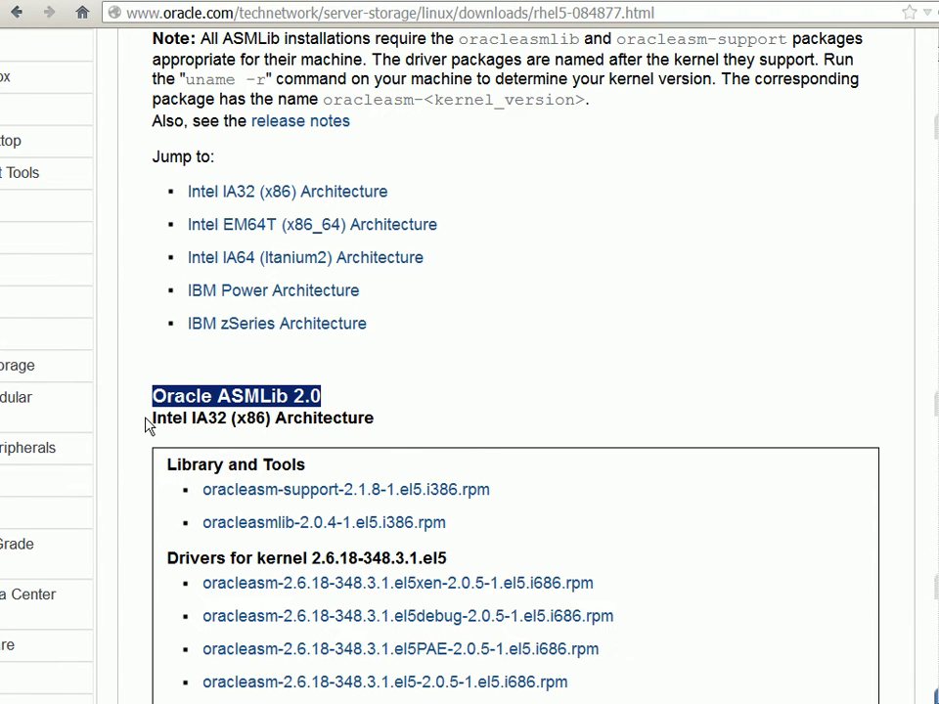
left_click_drag(147, 421, 401, 426)
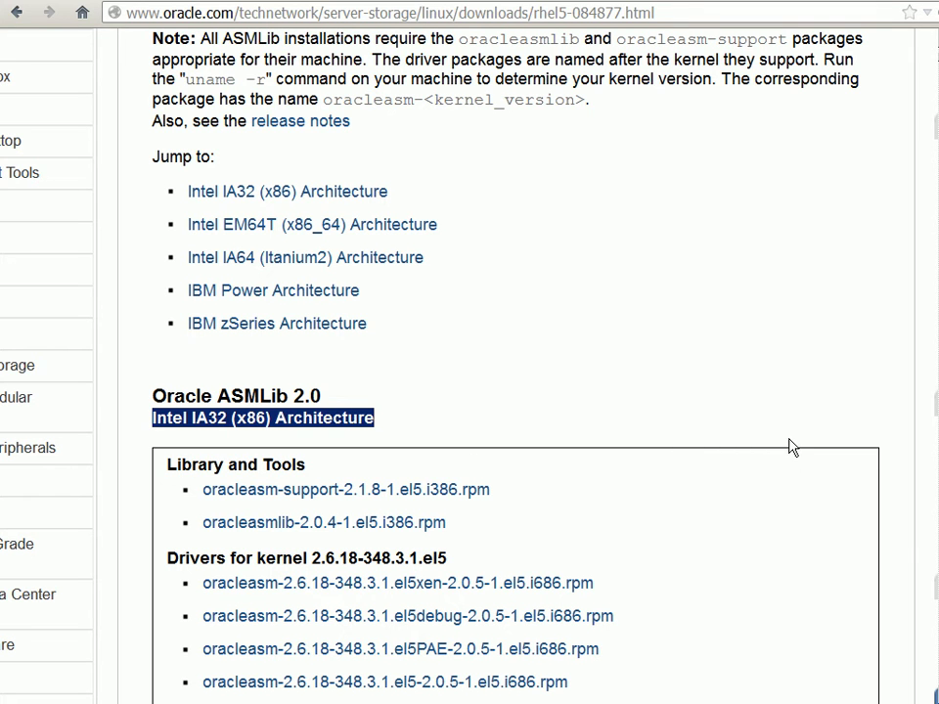
left_click_drag(461, 528, 200, 525)
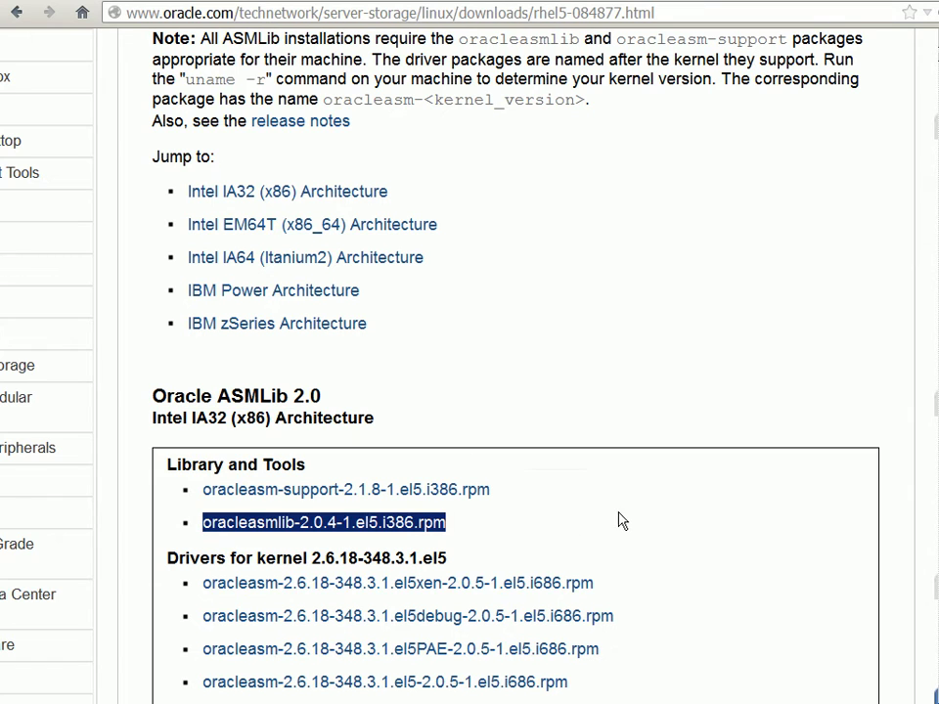
left_click(428, 530)
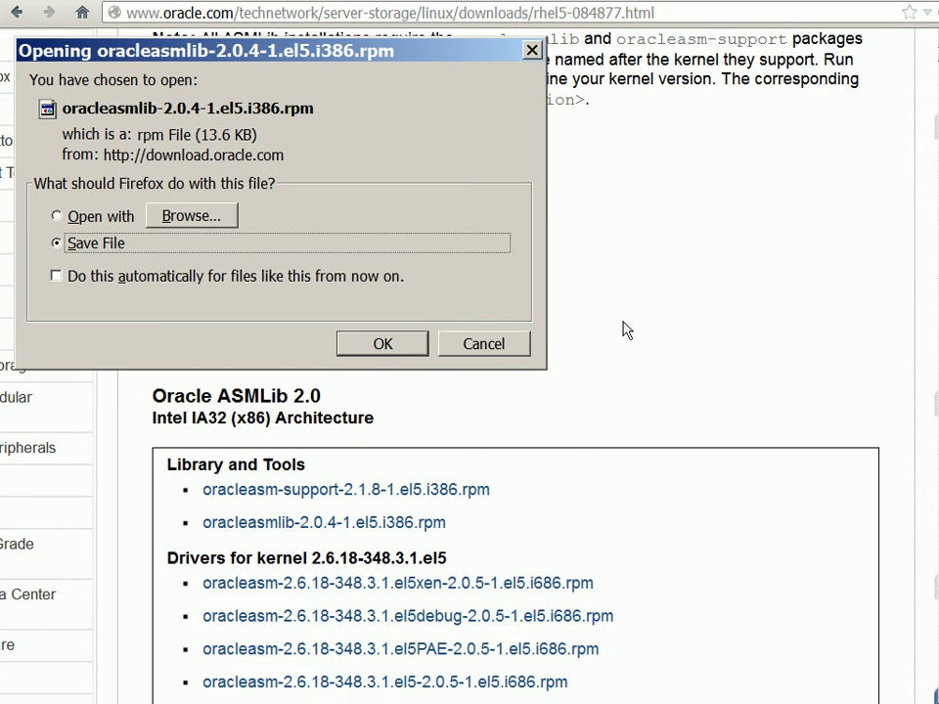
key("Return")
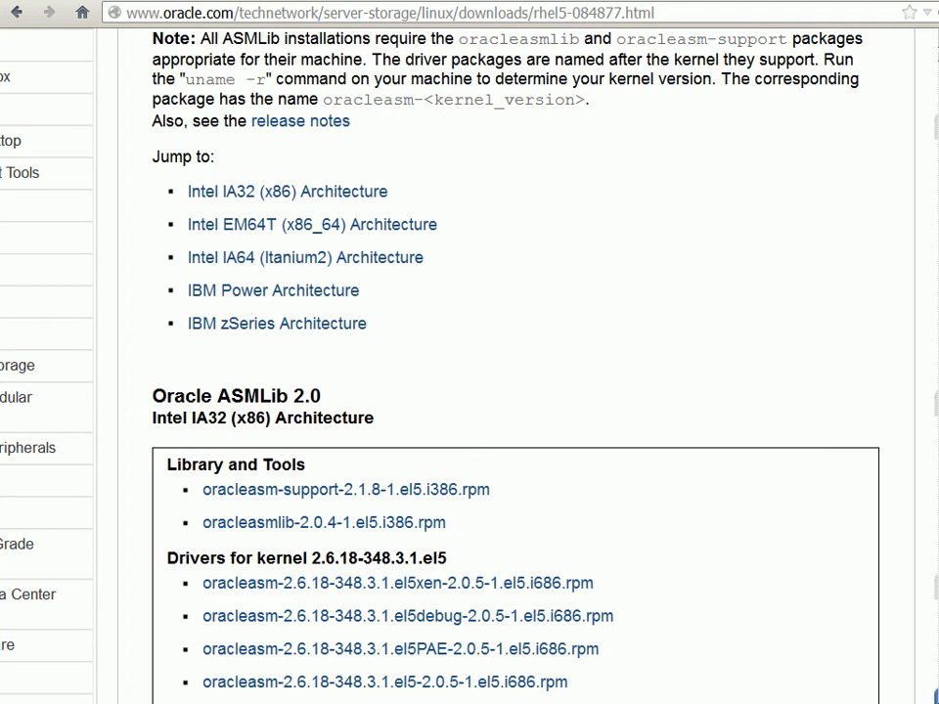
scroll(515, 391, "down", 3)
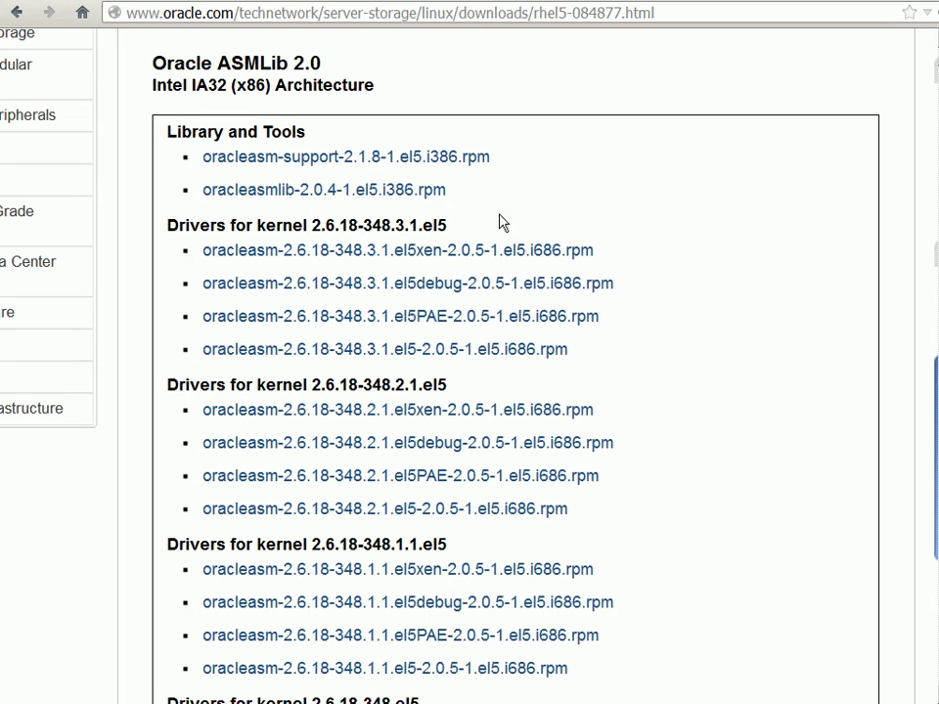
left_click_drag(457, 195, 207, 201)
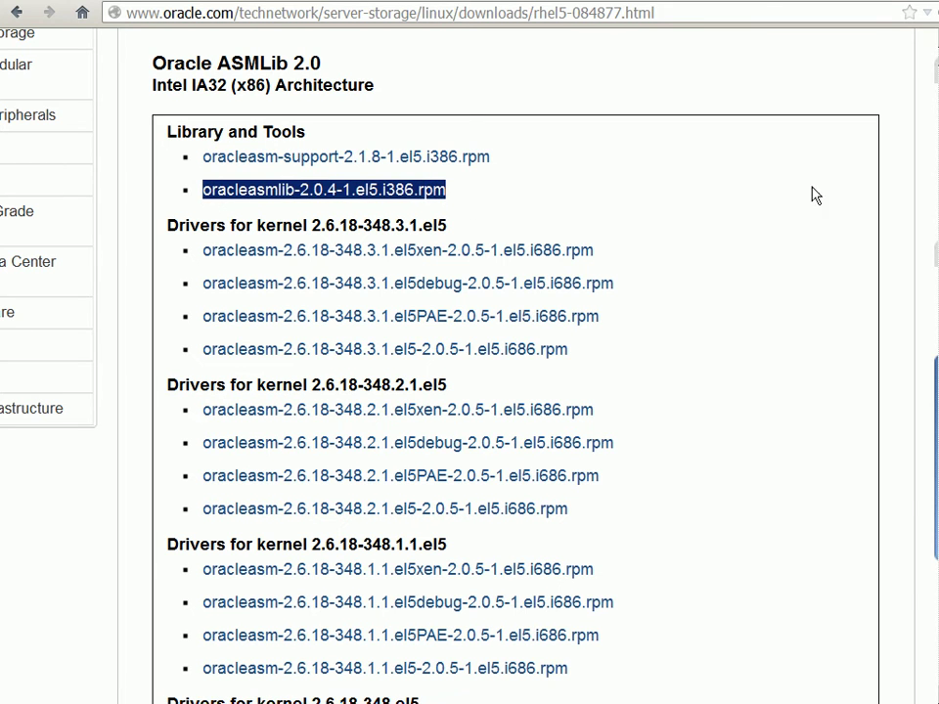
left_click(848, 191)
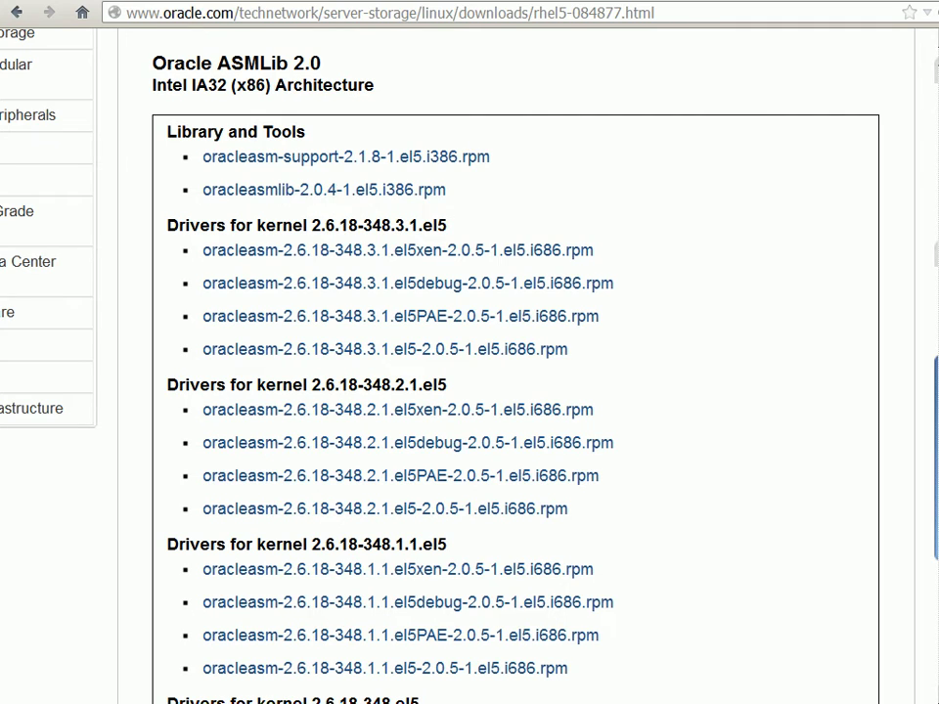
Step: Switch to the openfiler.com site and open its community download page, enlarged for reading
key("ctrl+Tab")
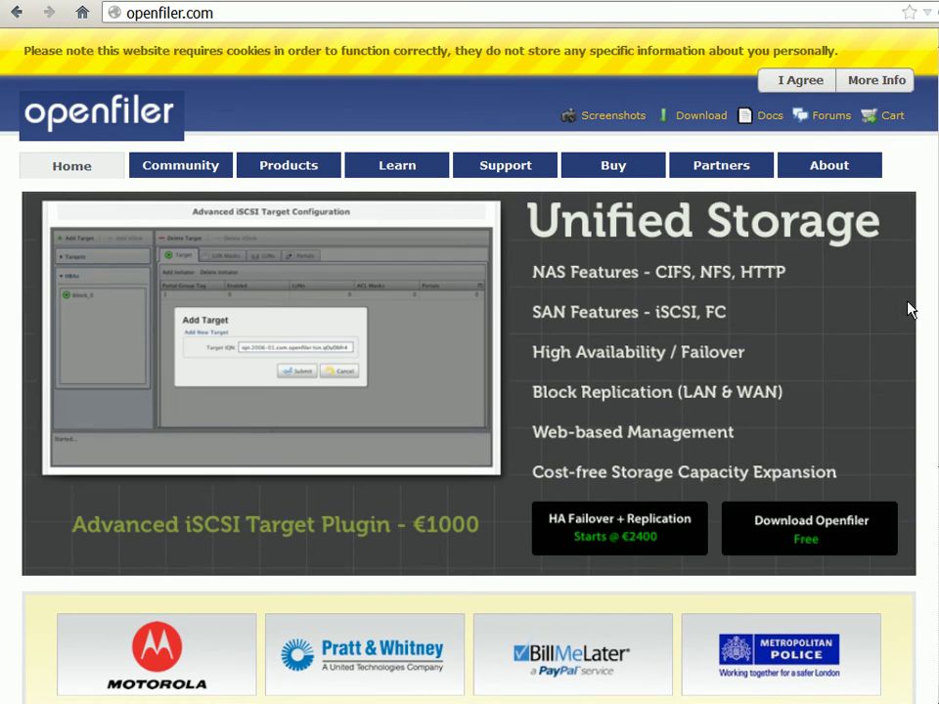
left_click(700, 120)
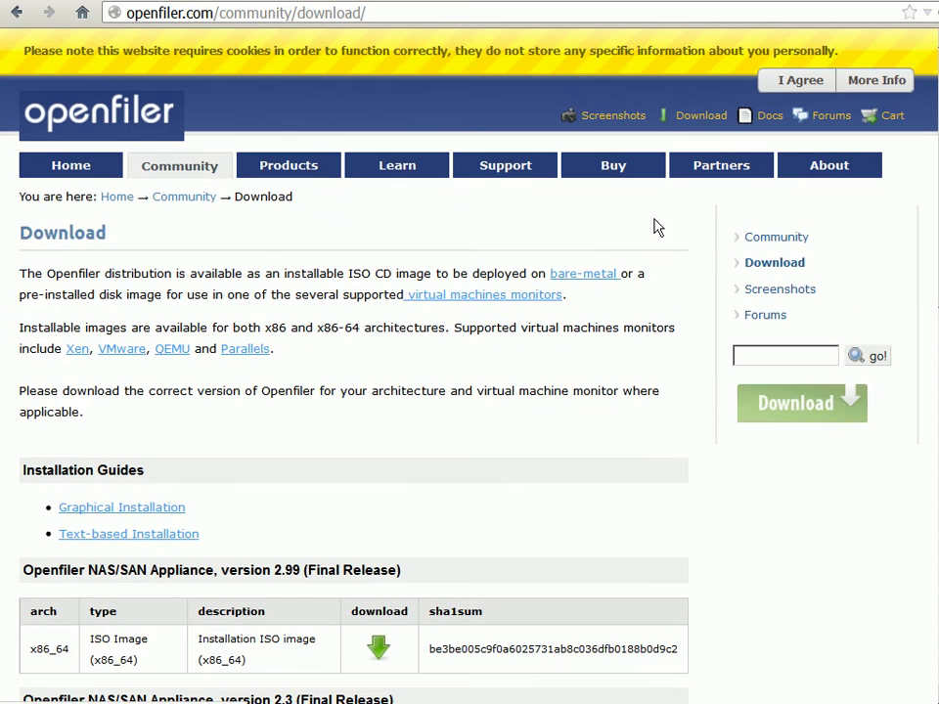
key("ctrl+plus")
key("ctrl+plus")
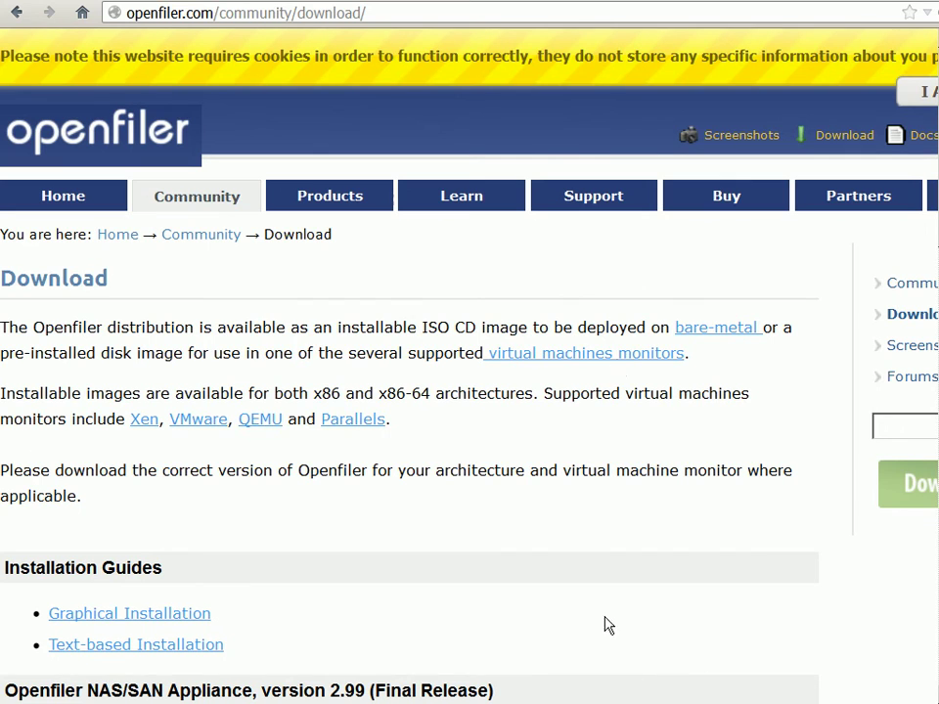
Step: Locate the x86 installation ISO image entry under Openfiler NAS/SAN Appliance, version 2.3 (Final Release)
scroll(604, 568, "down", 4)
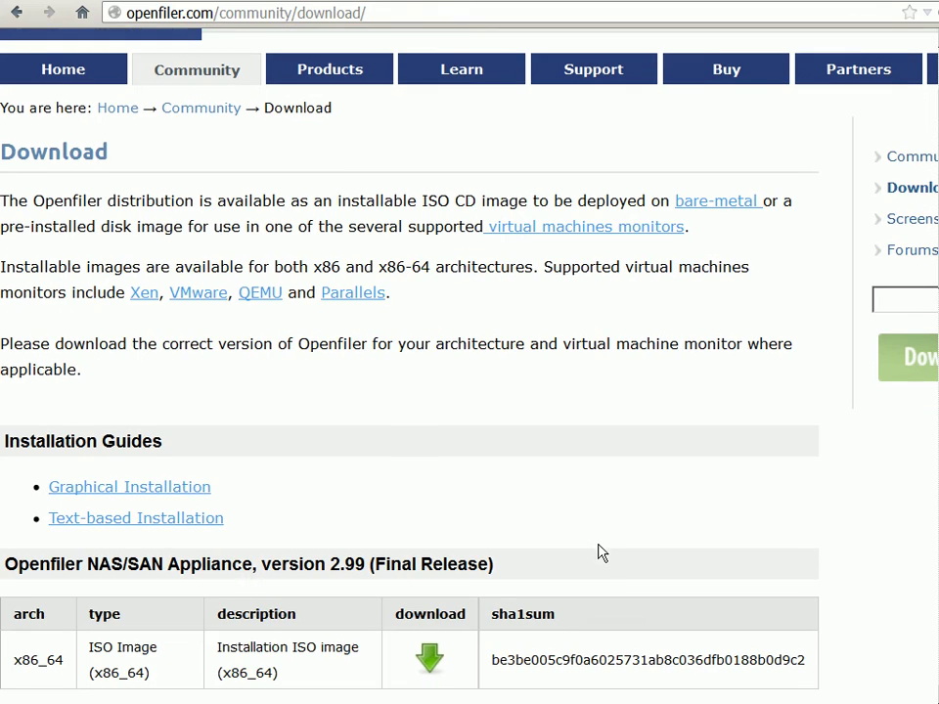
scroll(607, 473, "down", 3)
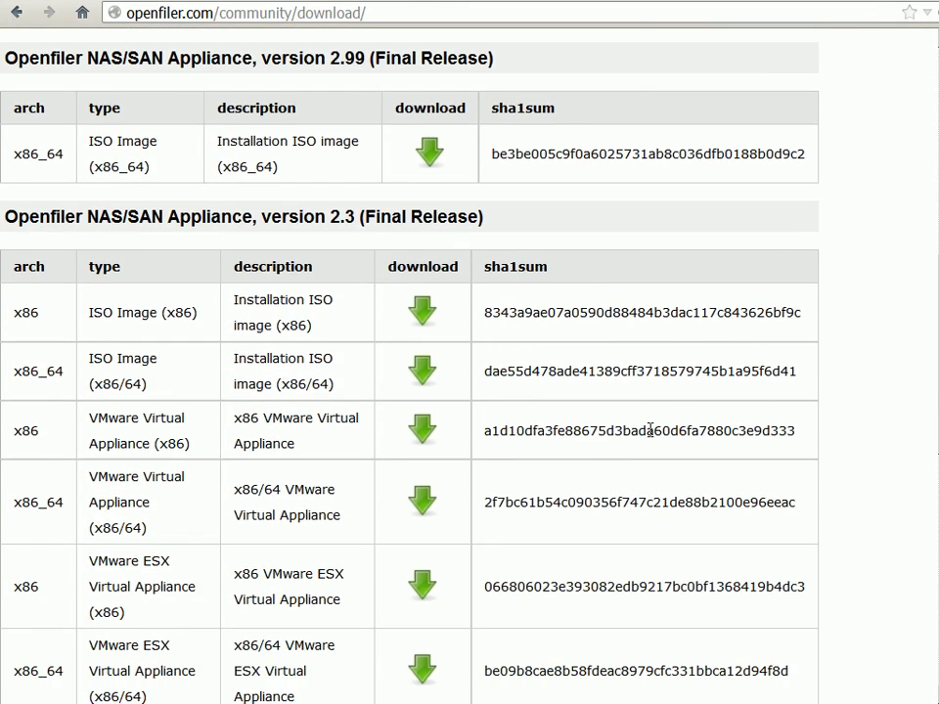
left_click_drag(14, 321, 809, 327)
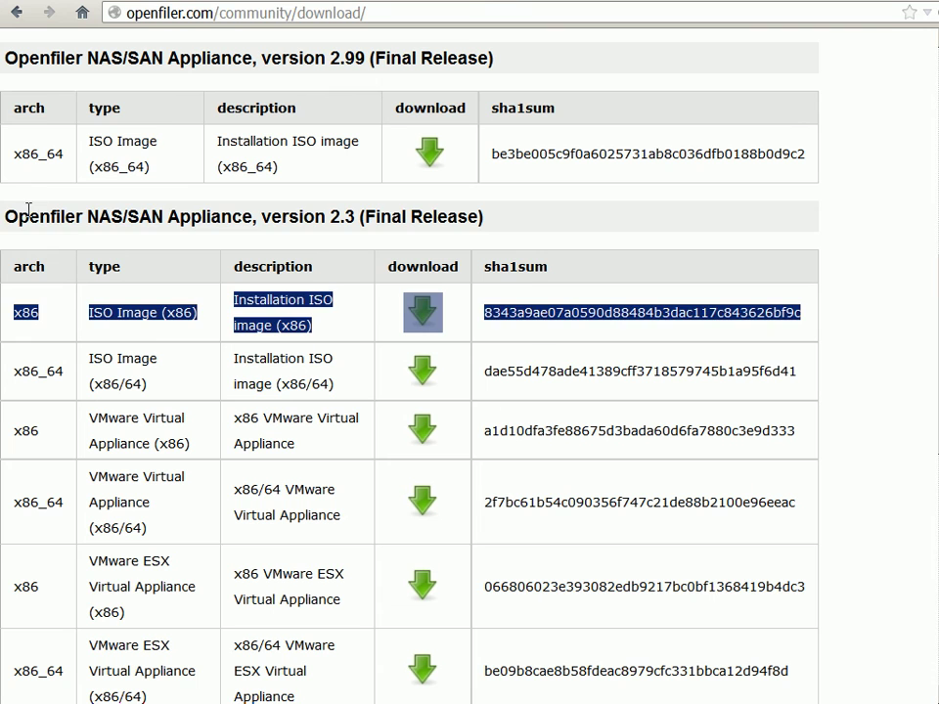
left_click_drag(5, 216, 711, 230)
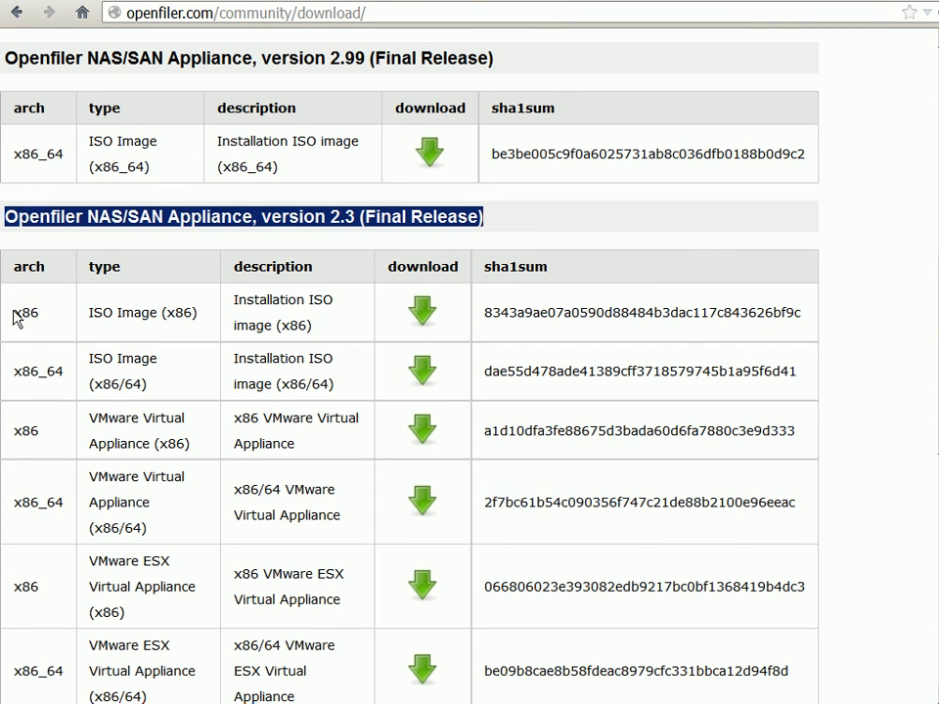
left_click_drag(18, 314, 802, 316)
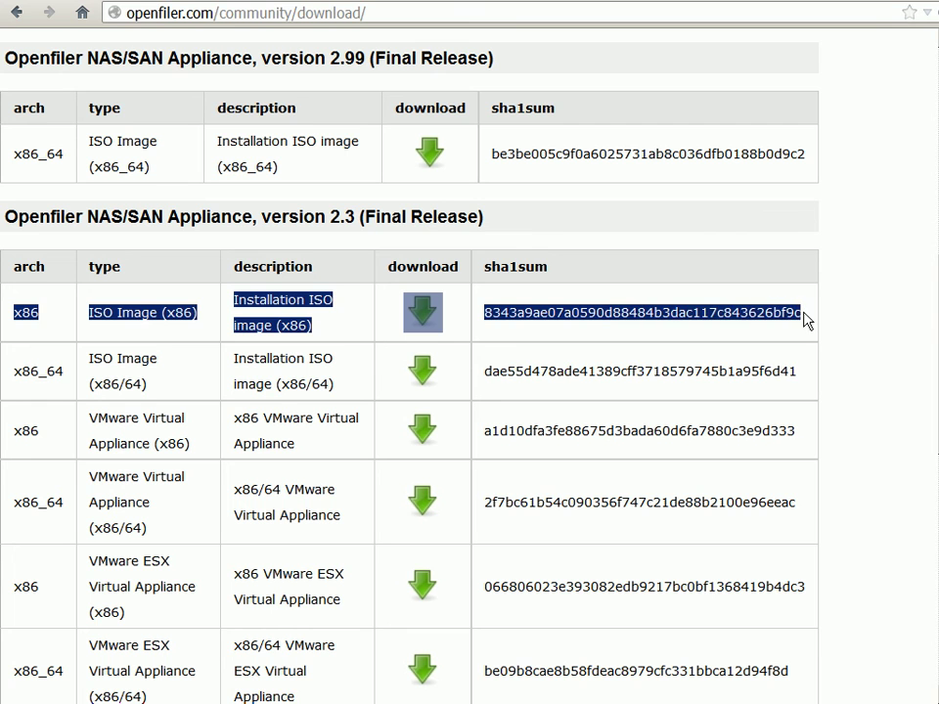
left_click(480, 310)
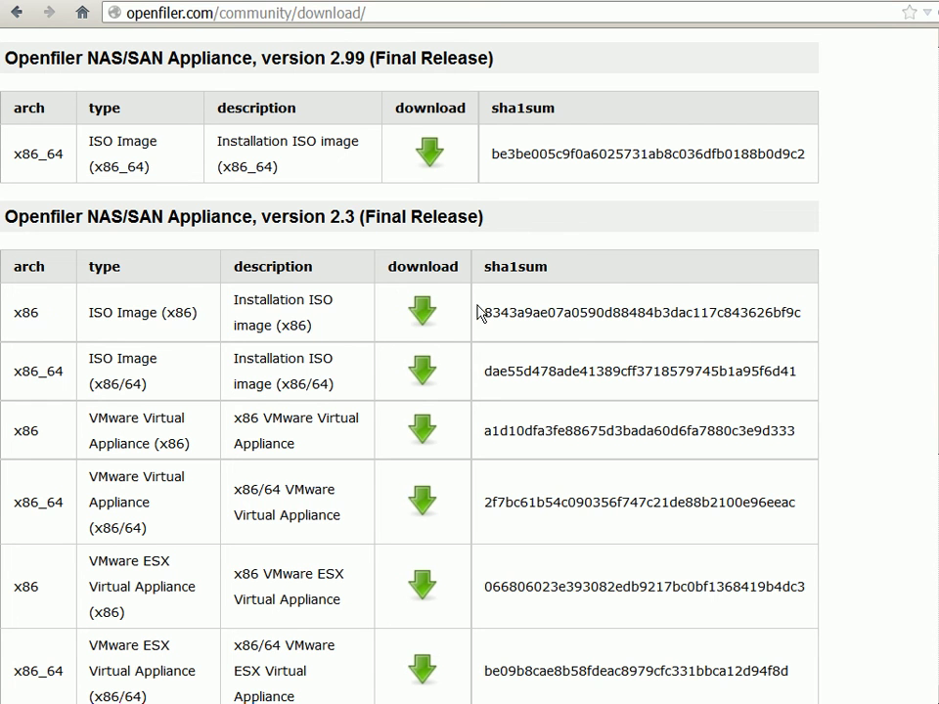
Step: Follow the download link for the version 2.3 x86 installation ISO and open the openfiler-distribution-iso-x86 folder in the project's files
left_click(423, 313)
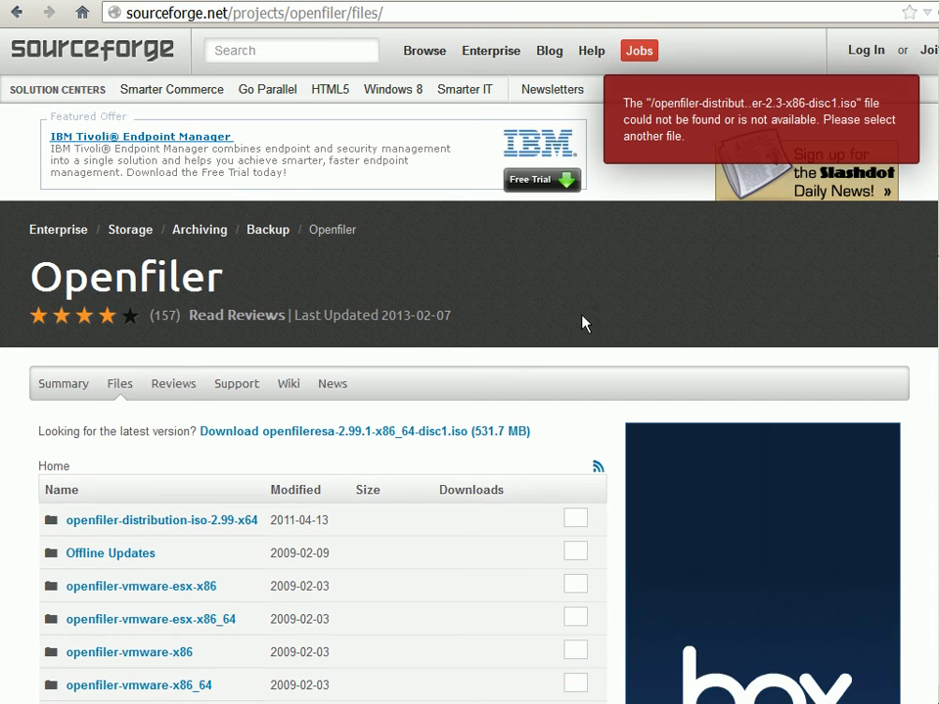
scroll(585, 308, "down", 3)
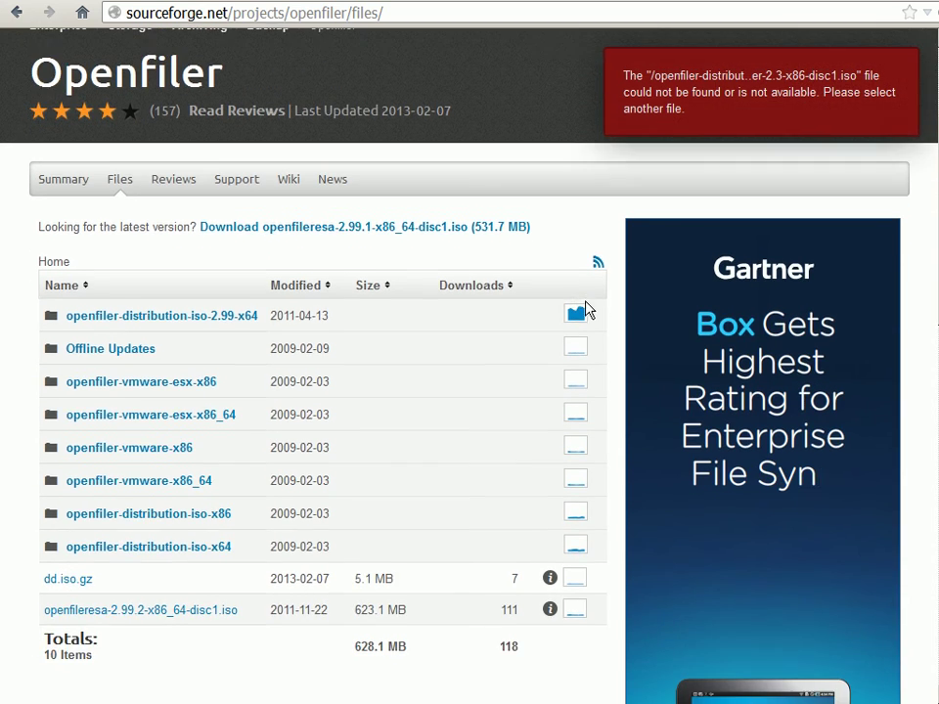
scroll(585, 308, "down", 1)
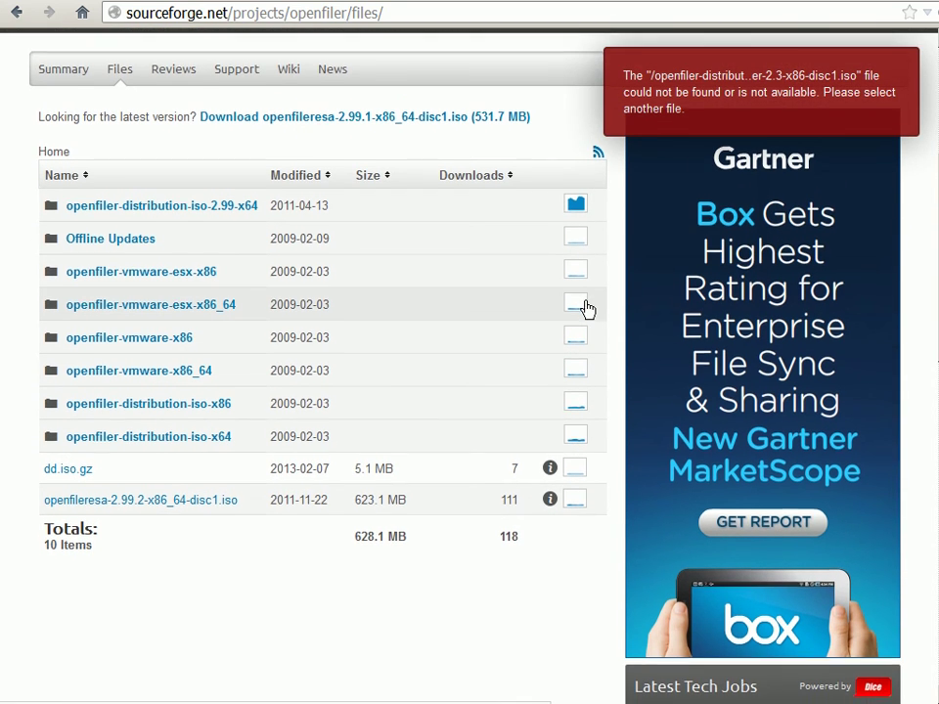
scroll(587, 309, "down", 1)
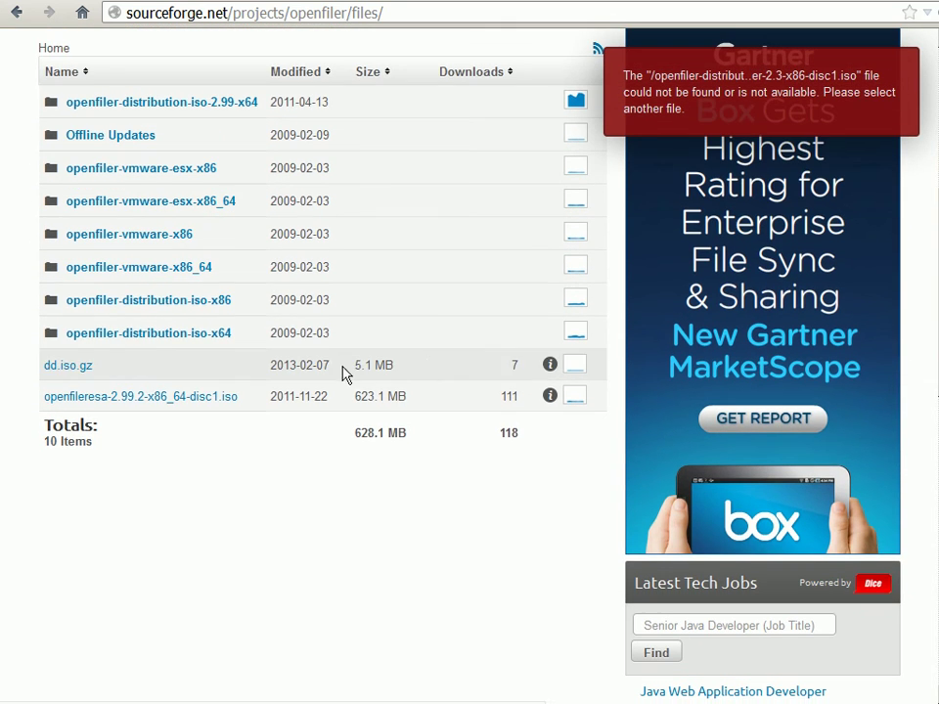
left_click(119, 305)
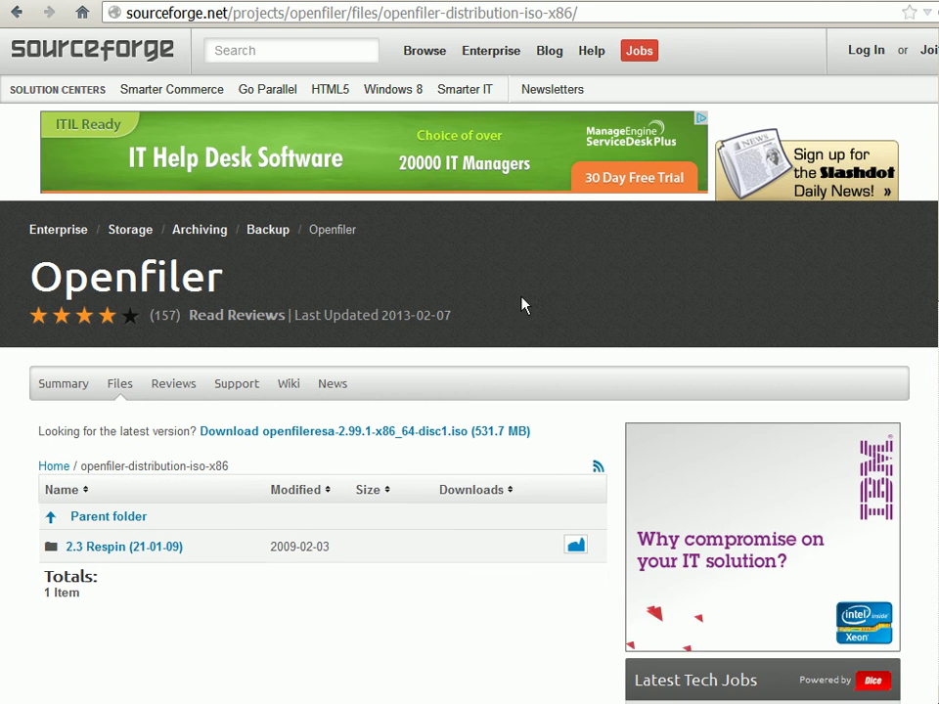
Step: Download openfiler-2.3-x86-disc1.iso from the 2.3 Respin (21-01-09) folder, choosing to save the file
scroll(563, 304, "down", 1)
scroll(563, 304, "down", 1)
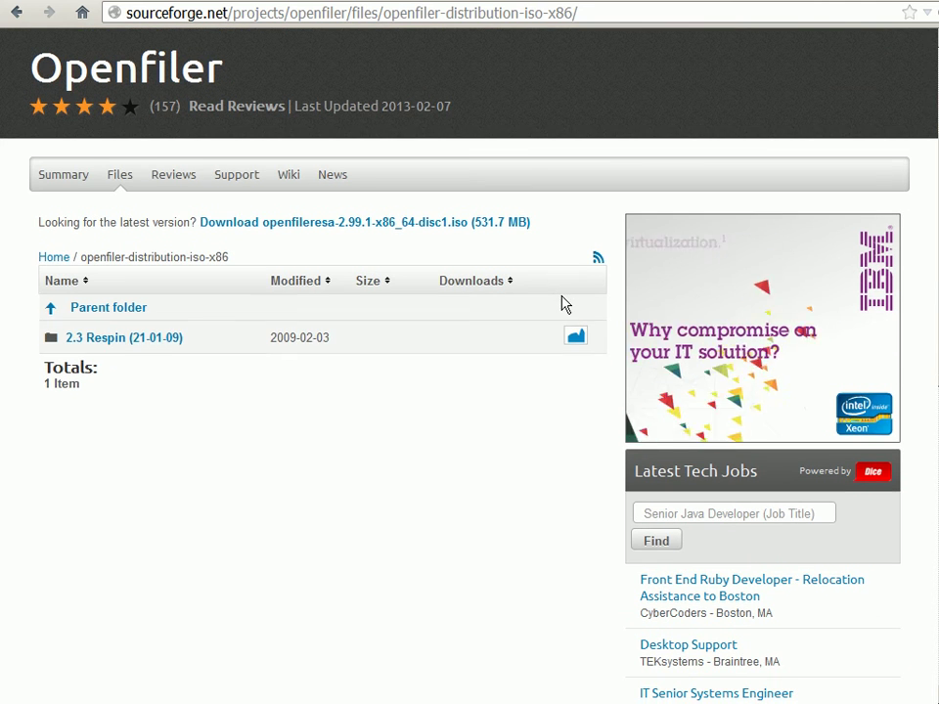
left_click(127, 337)
scroll(587, 341, "down", 3)
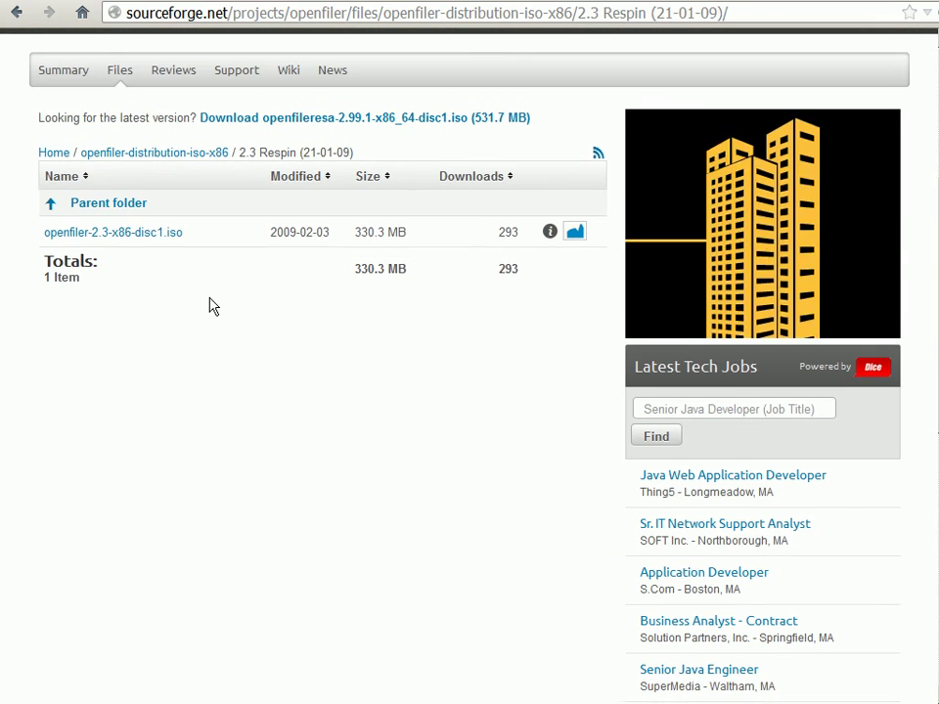
left_click(117, 243)
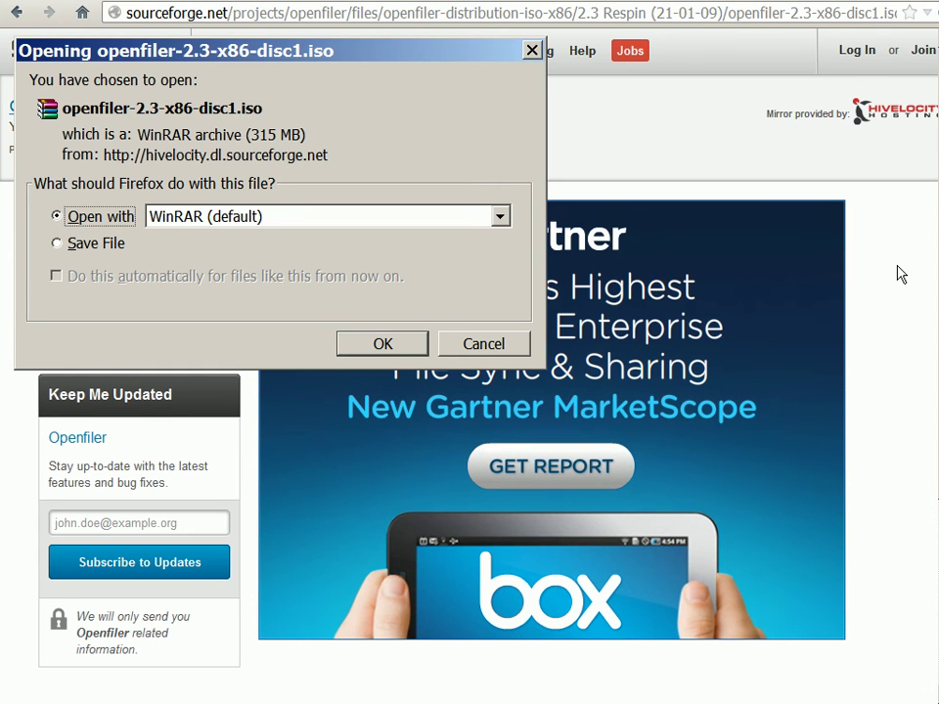
left_click(100, 244)
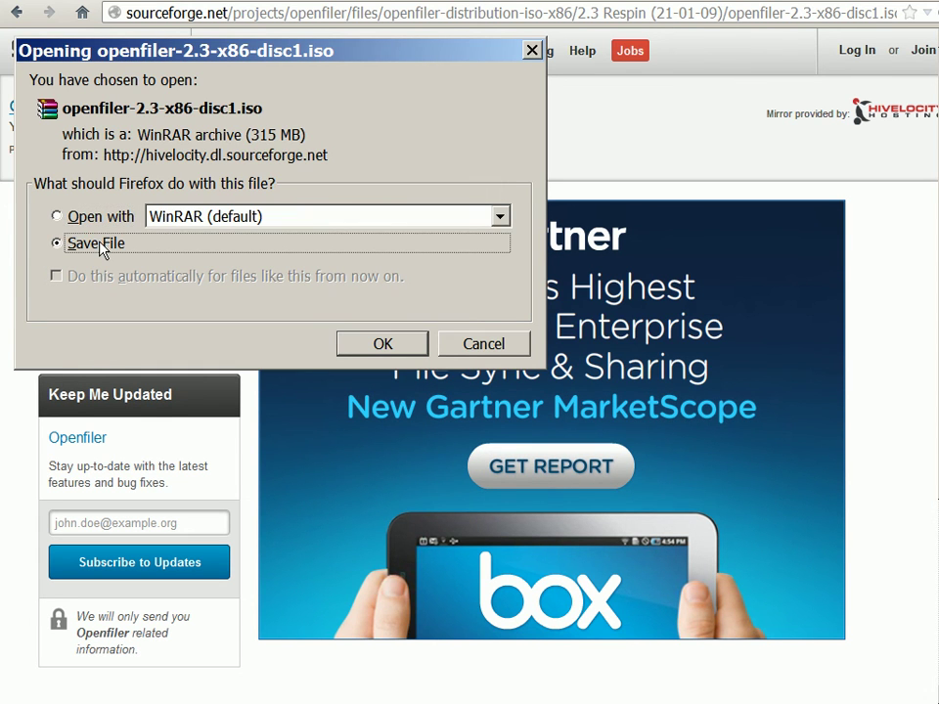
left_click(383, 343)
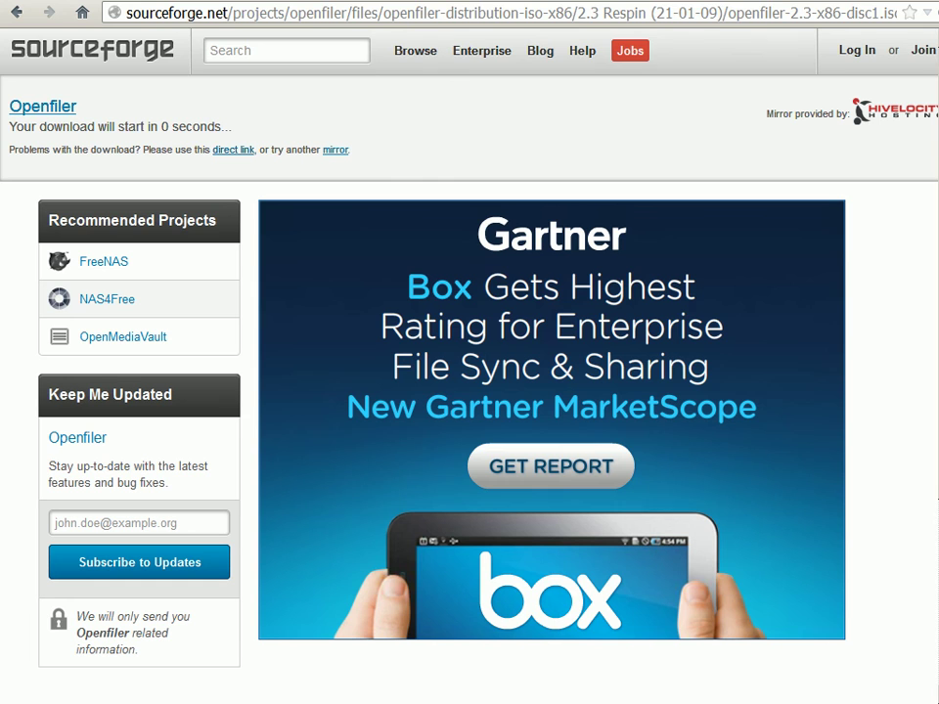